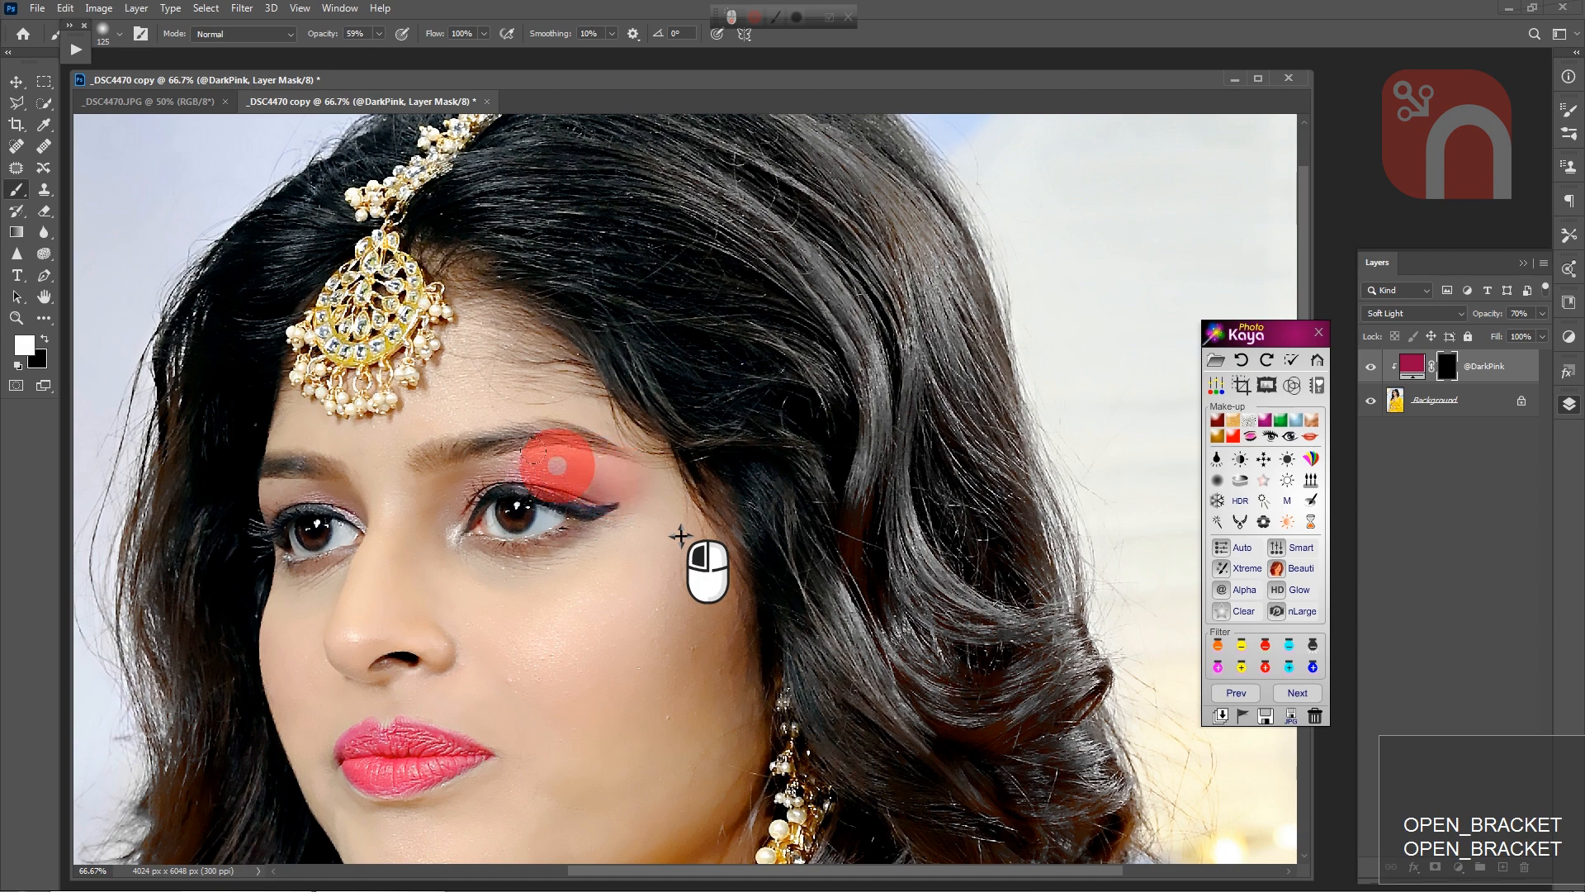
key(bracketleft)
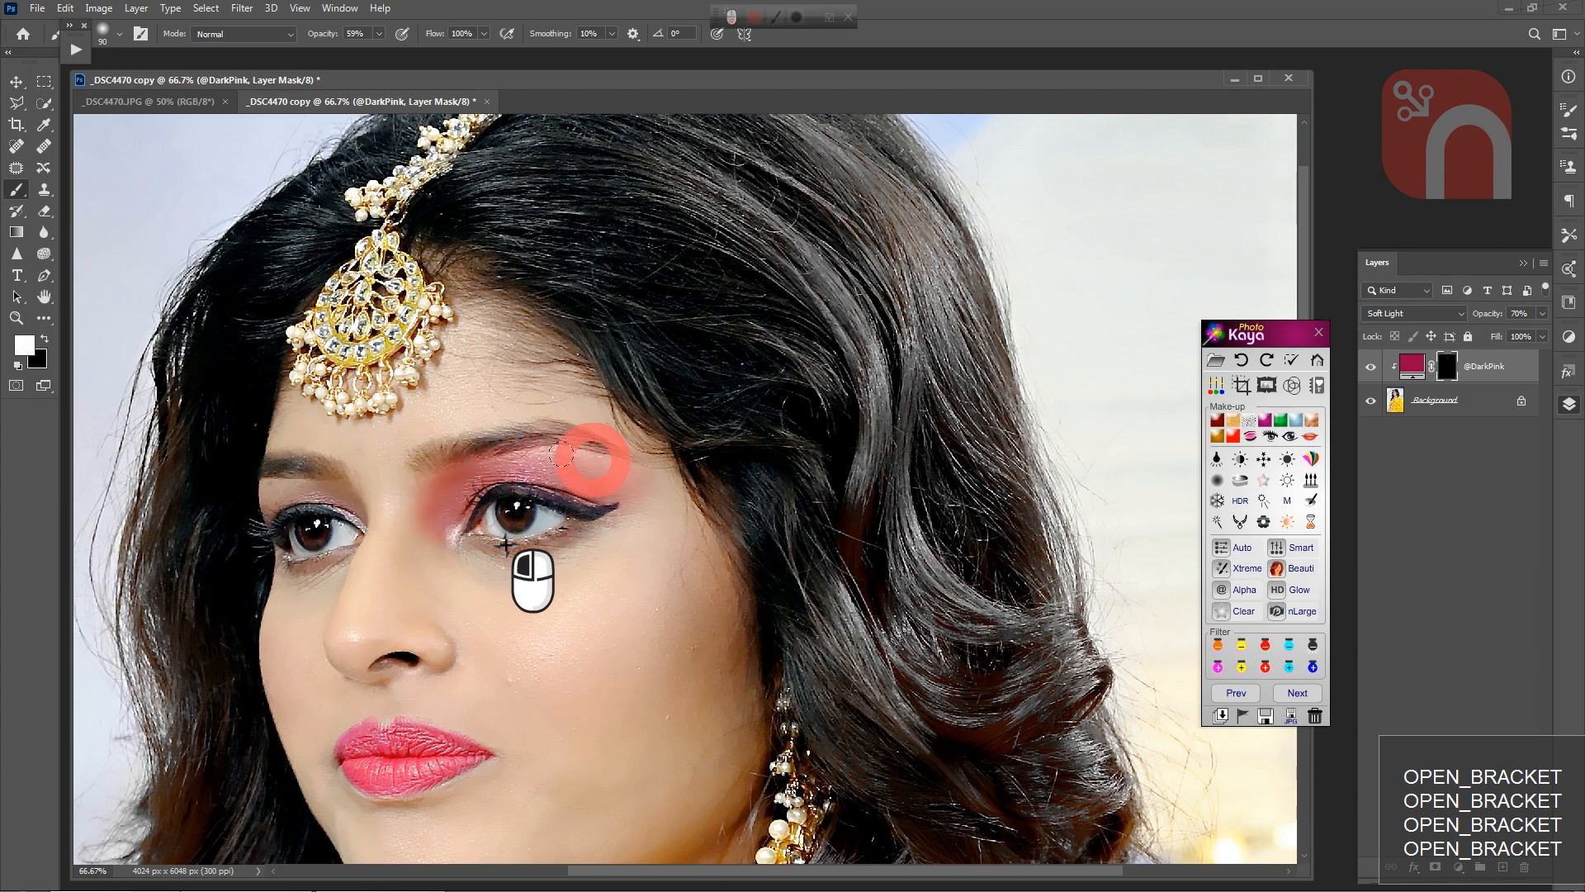
key(bracketleft)
key(bracketleft)
key(bracketleft)
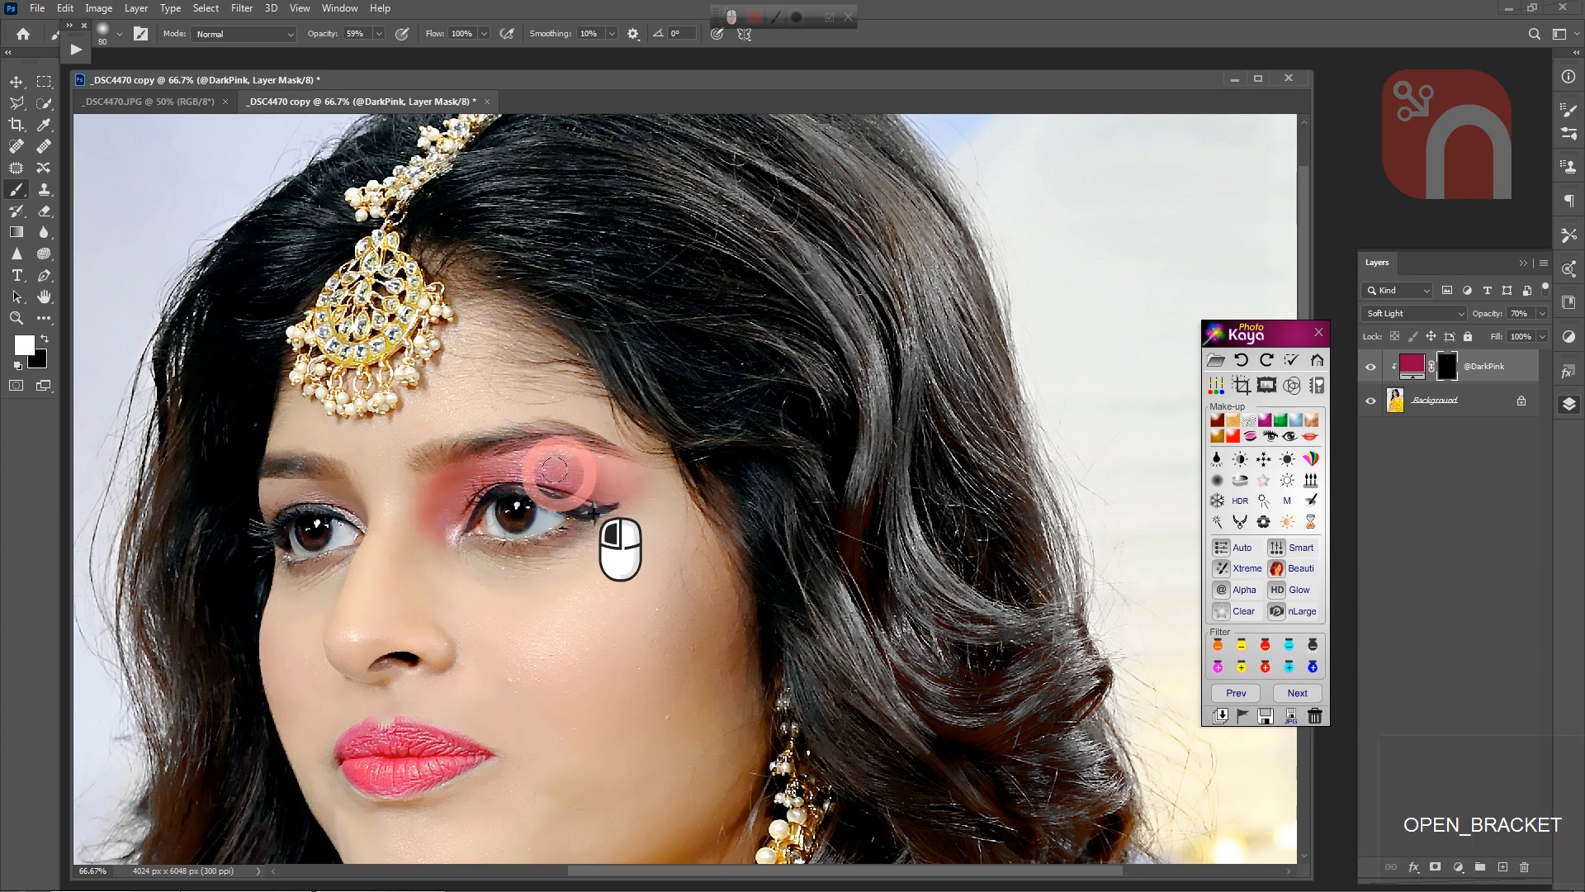
key(bracketleft)
key(bracketleft)
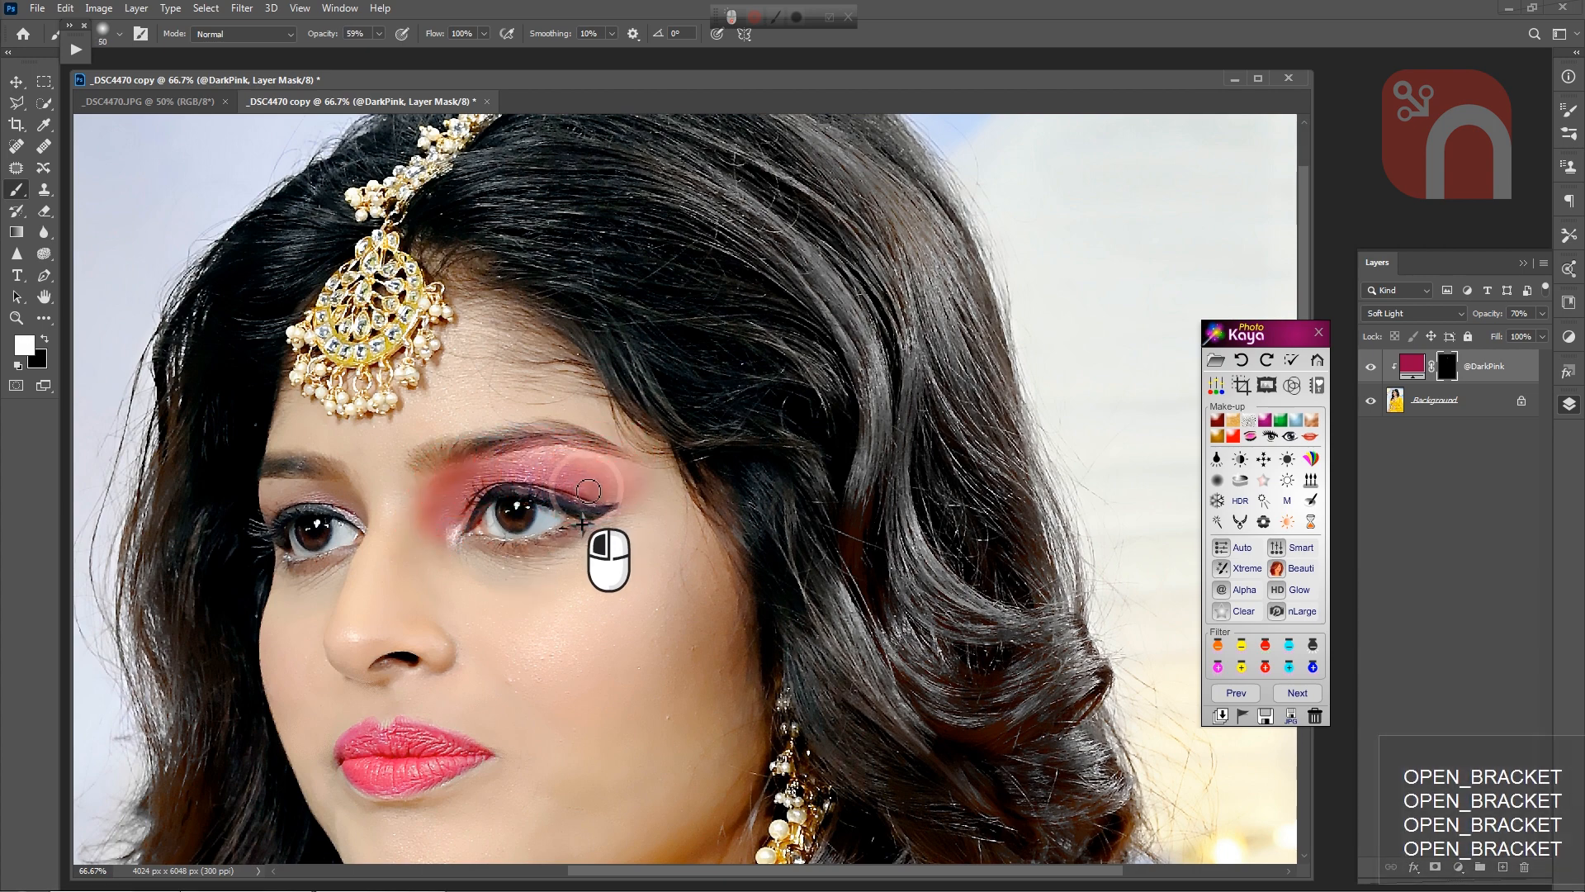
key(bracketright)
key(bracketright)
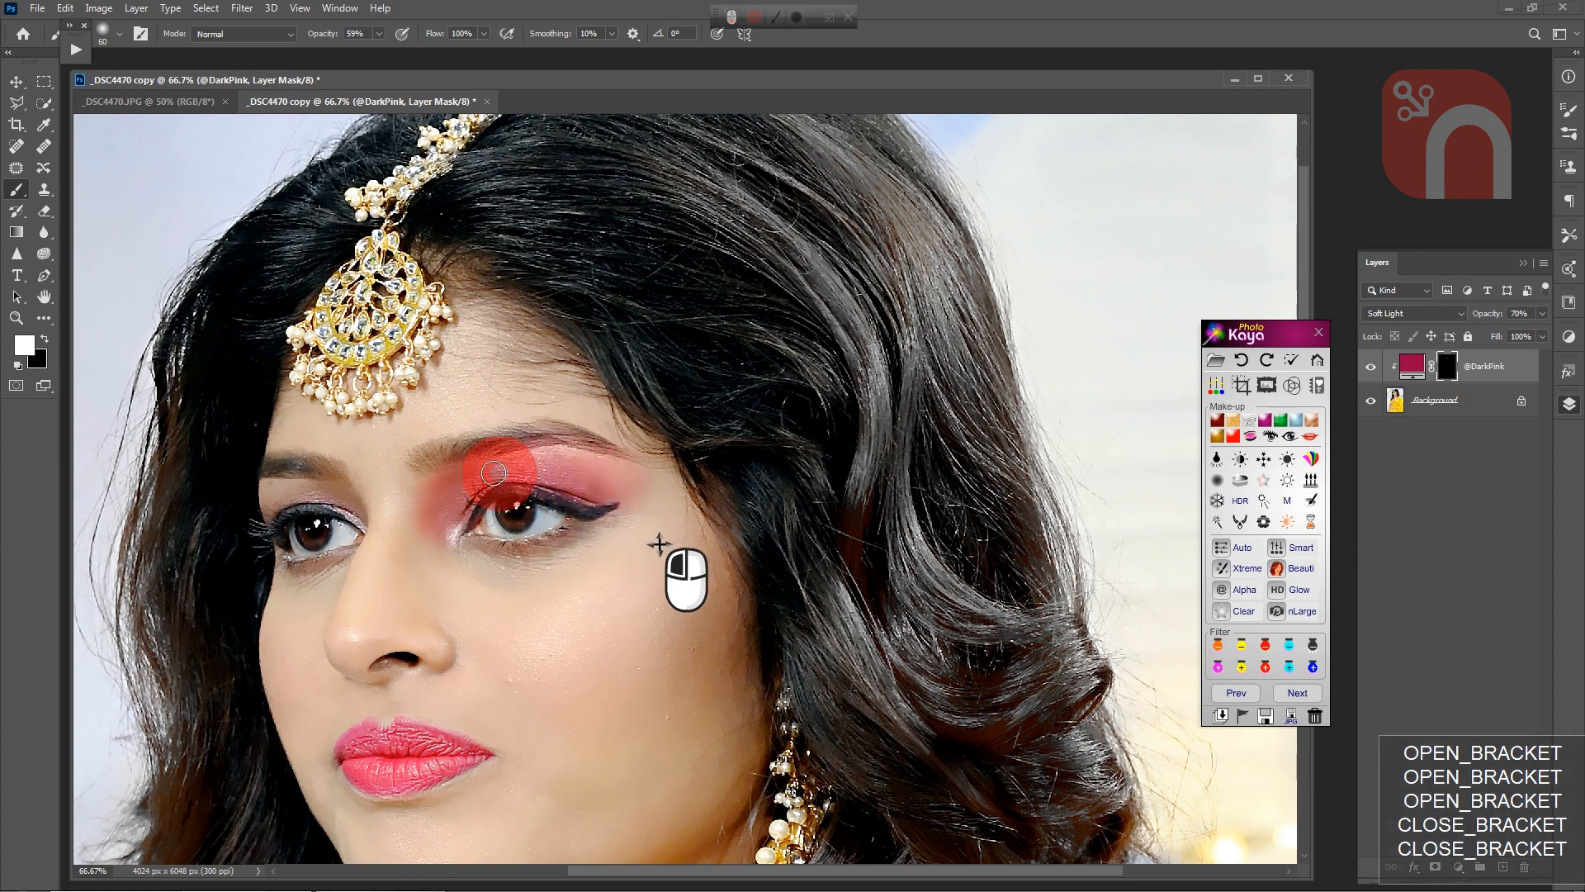
mouse_move(345, 533)
mouse_down()
mouse_move(336, 498)
mouse_move(267, 497)
mouse_move(299, 478)
mouse_move(345, 497)
mouse_move(266, 485)
mouse_move(302, 484)
mouse_move(366, 518)
mouse_move(290, 492)
mouse_move(273, 502)
mouse_move(312, 501)
mouse_move(272, 517)
mouse_move(344, 498)
mouse_up()
key(bracketleft)
key(bracketleft)
key(bracketleft)
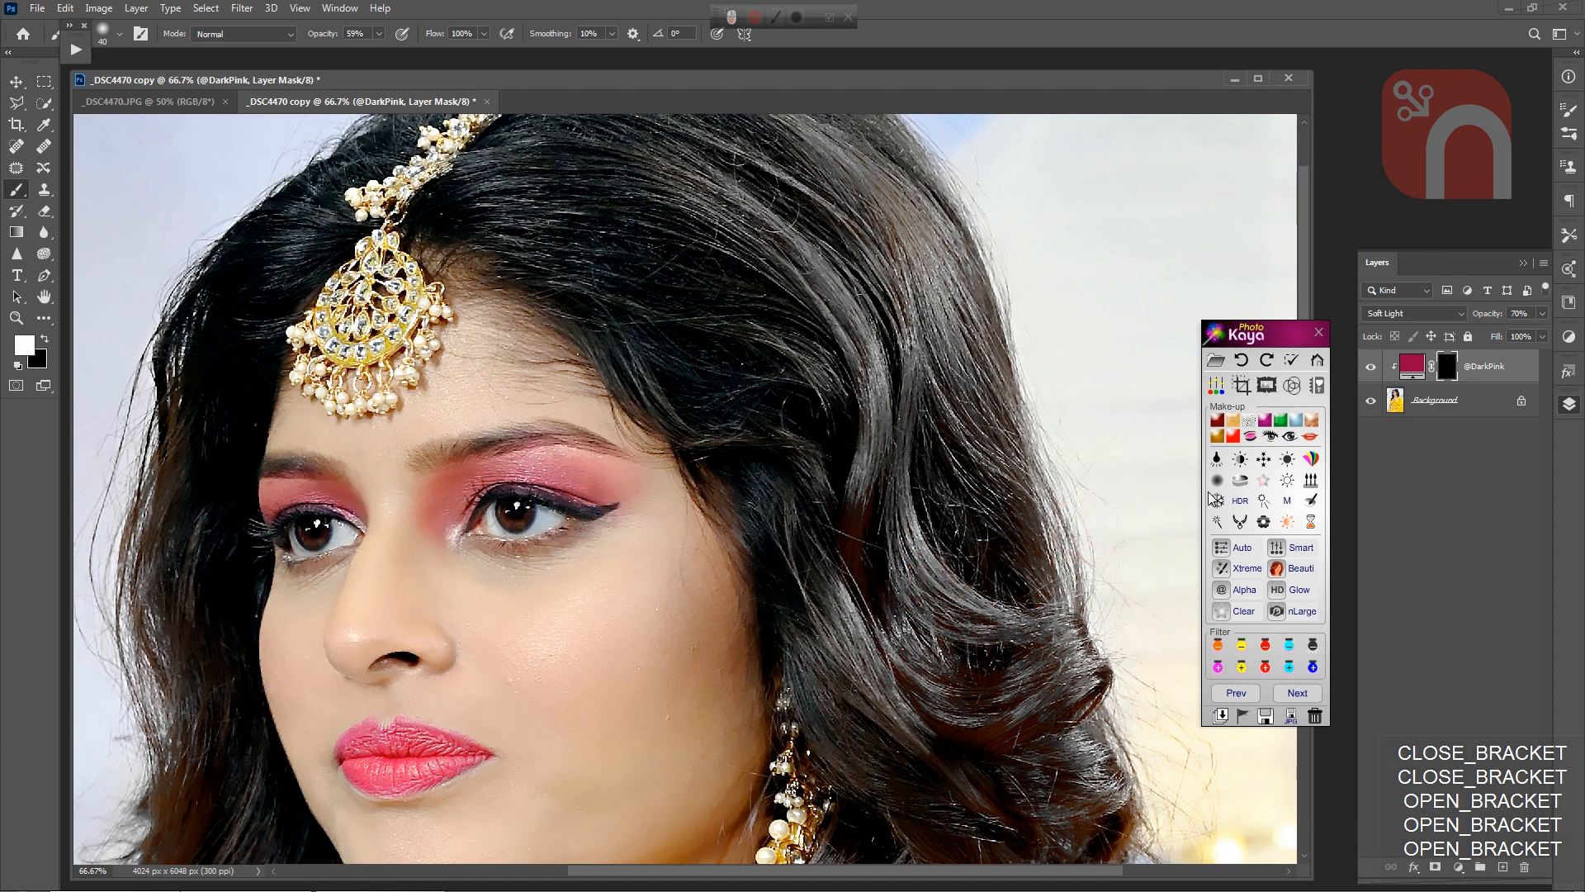
click(1394, 369)
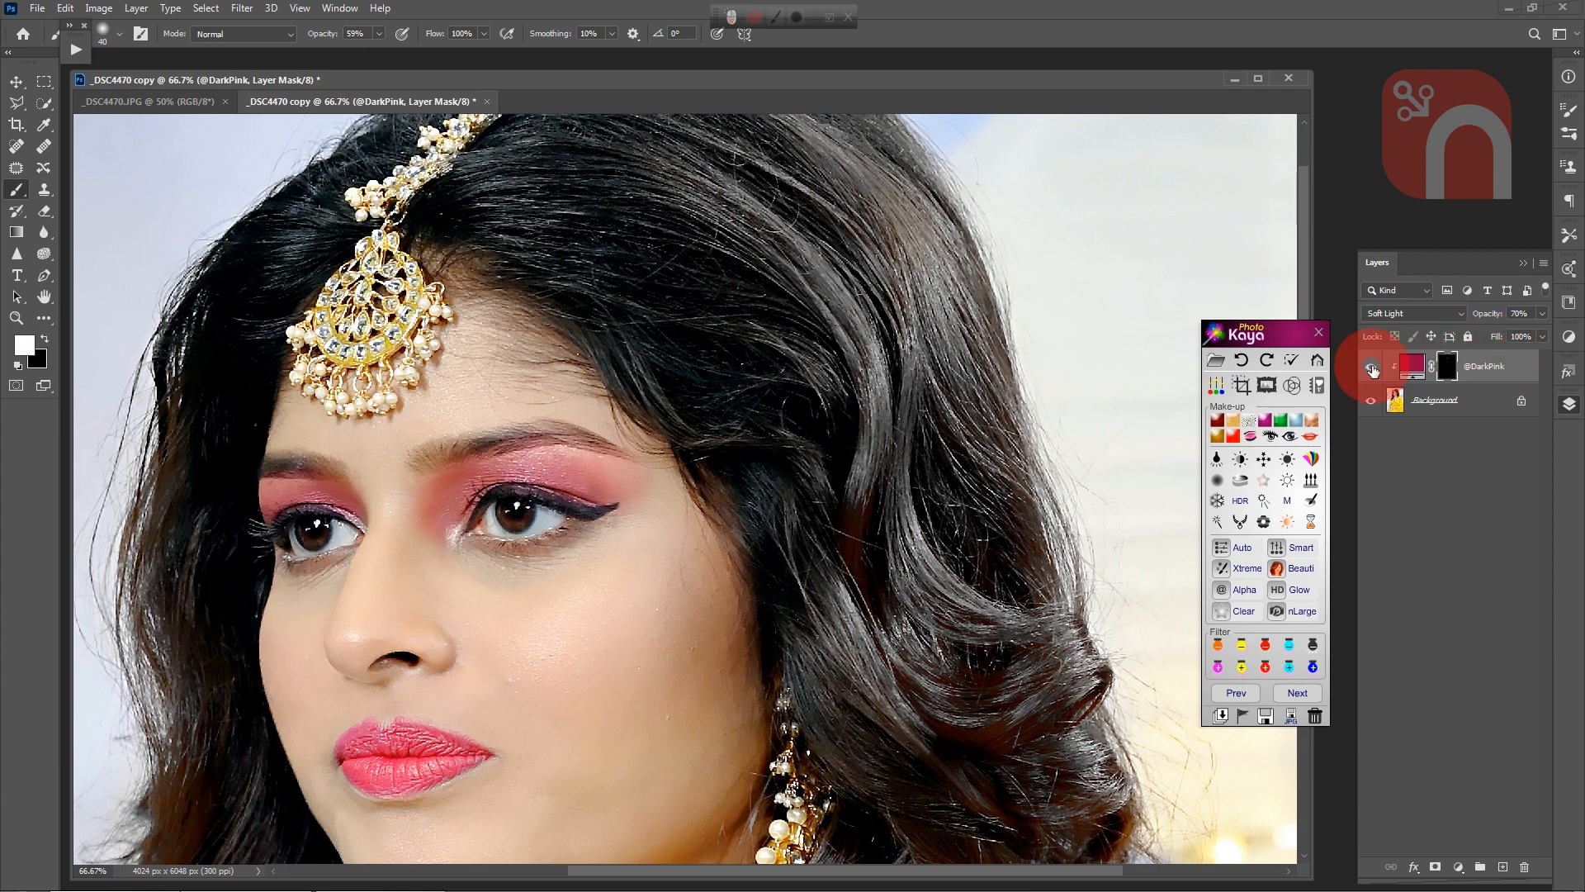
click(1370, 369)
click(1370, 368)
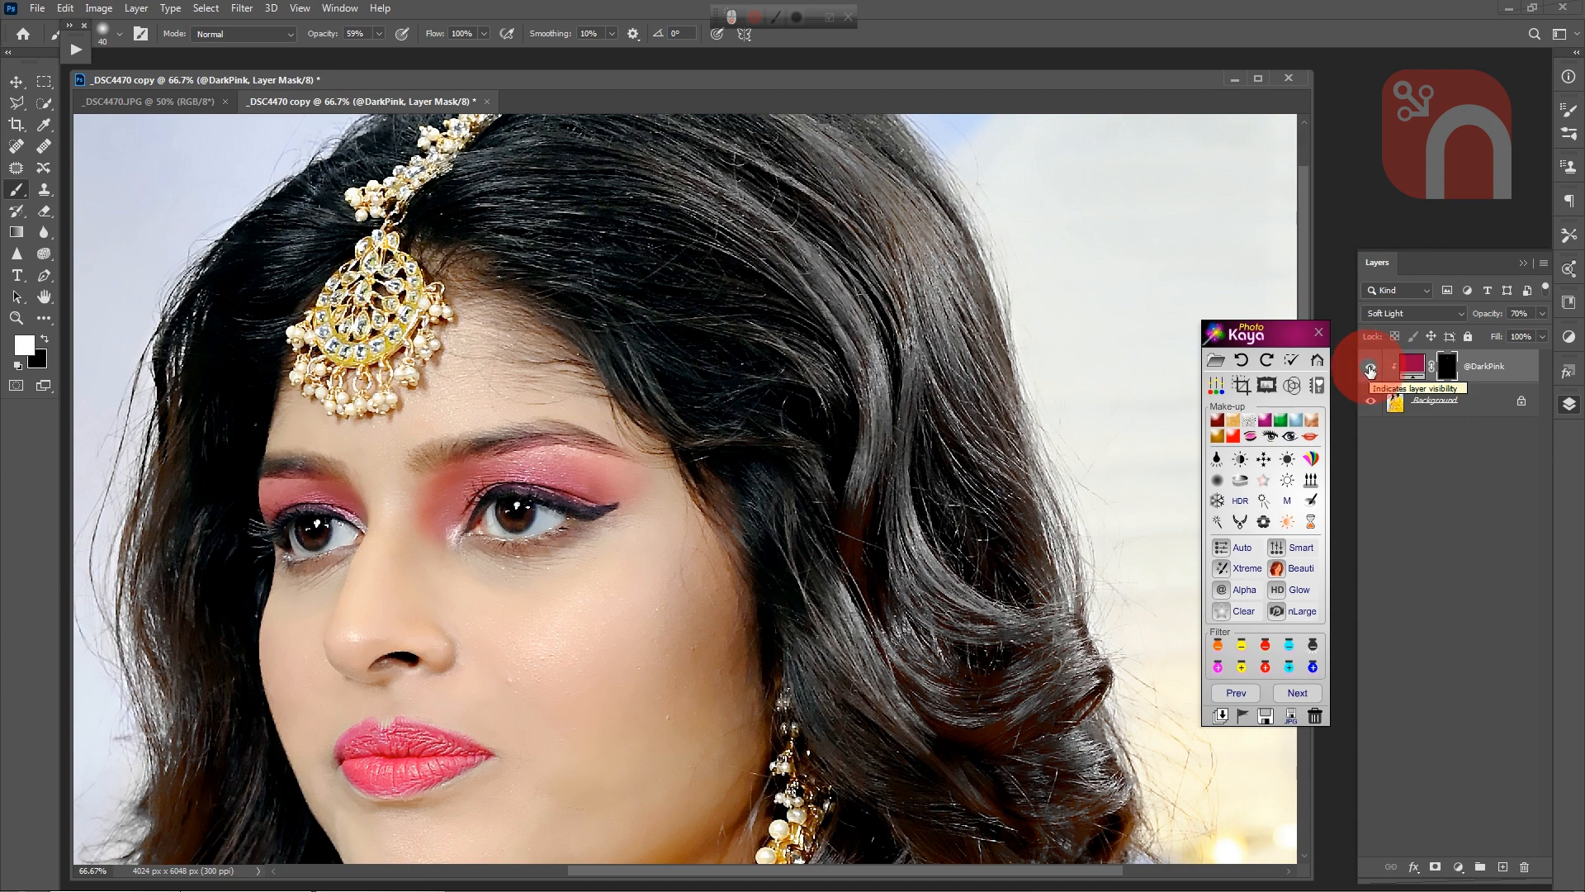
key(ctrl+minus)
key(ctrl+minus)
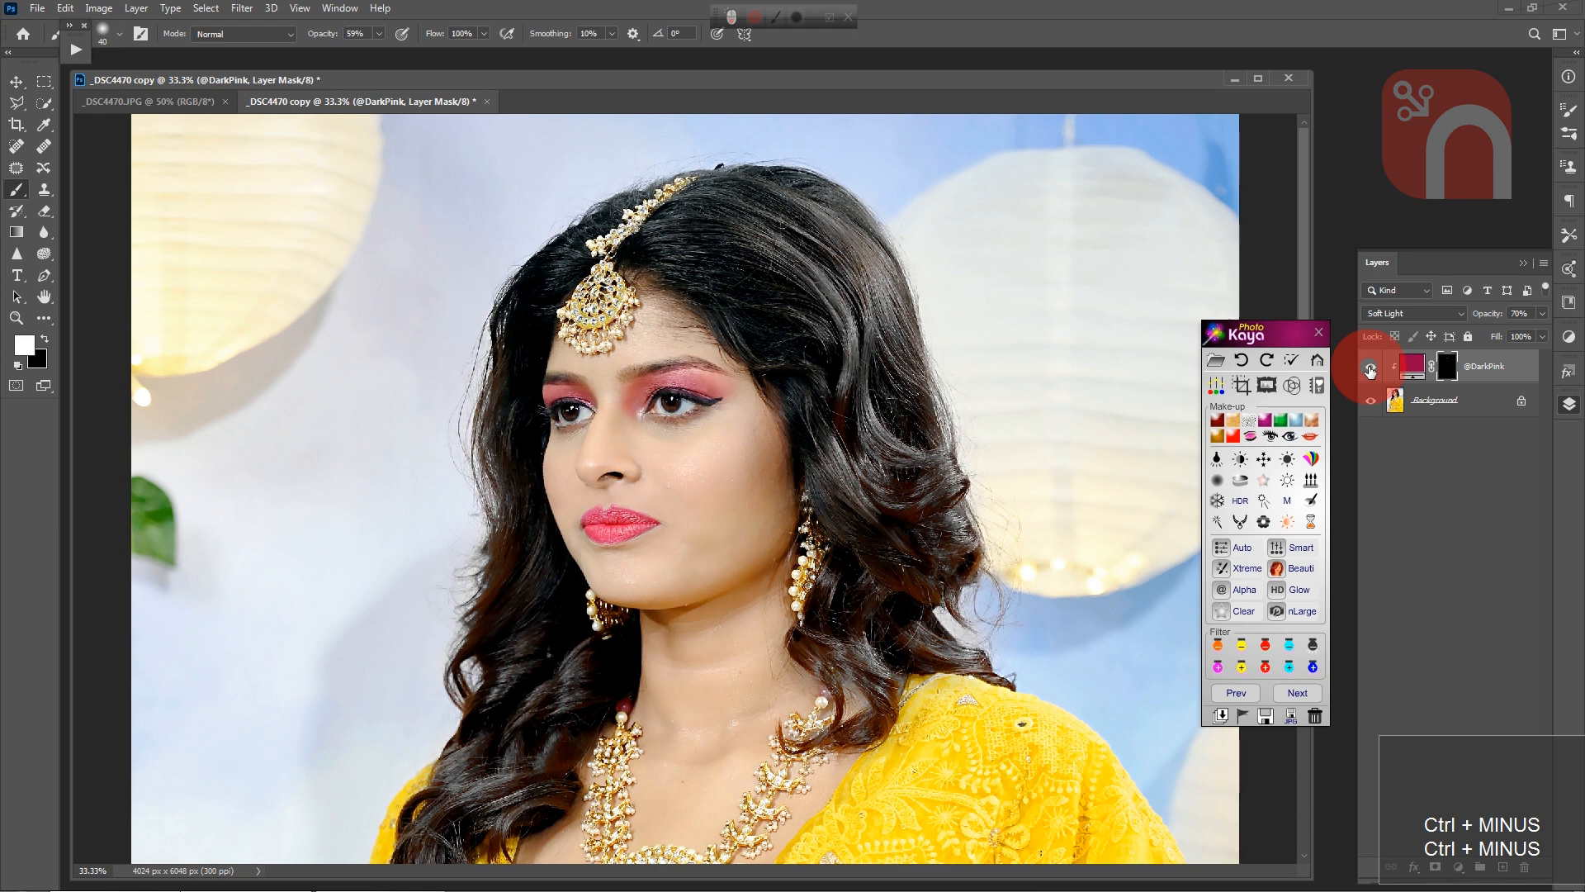
click(1369, 368)
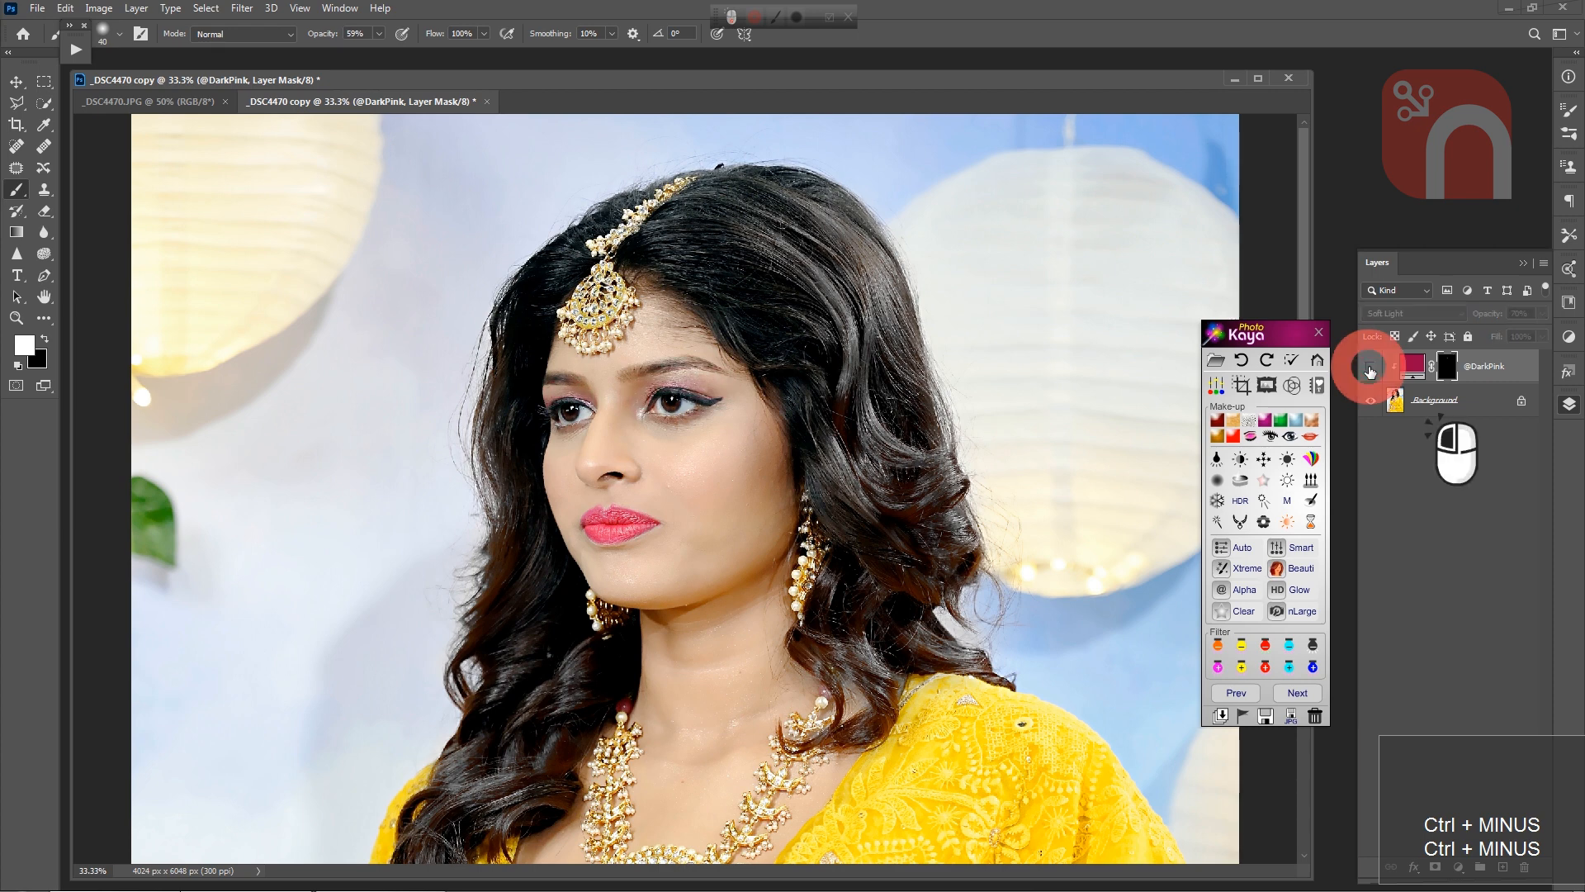
click(1369, 368)
click(1370, 369)
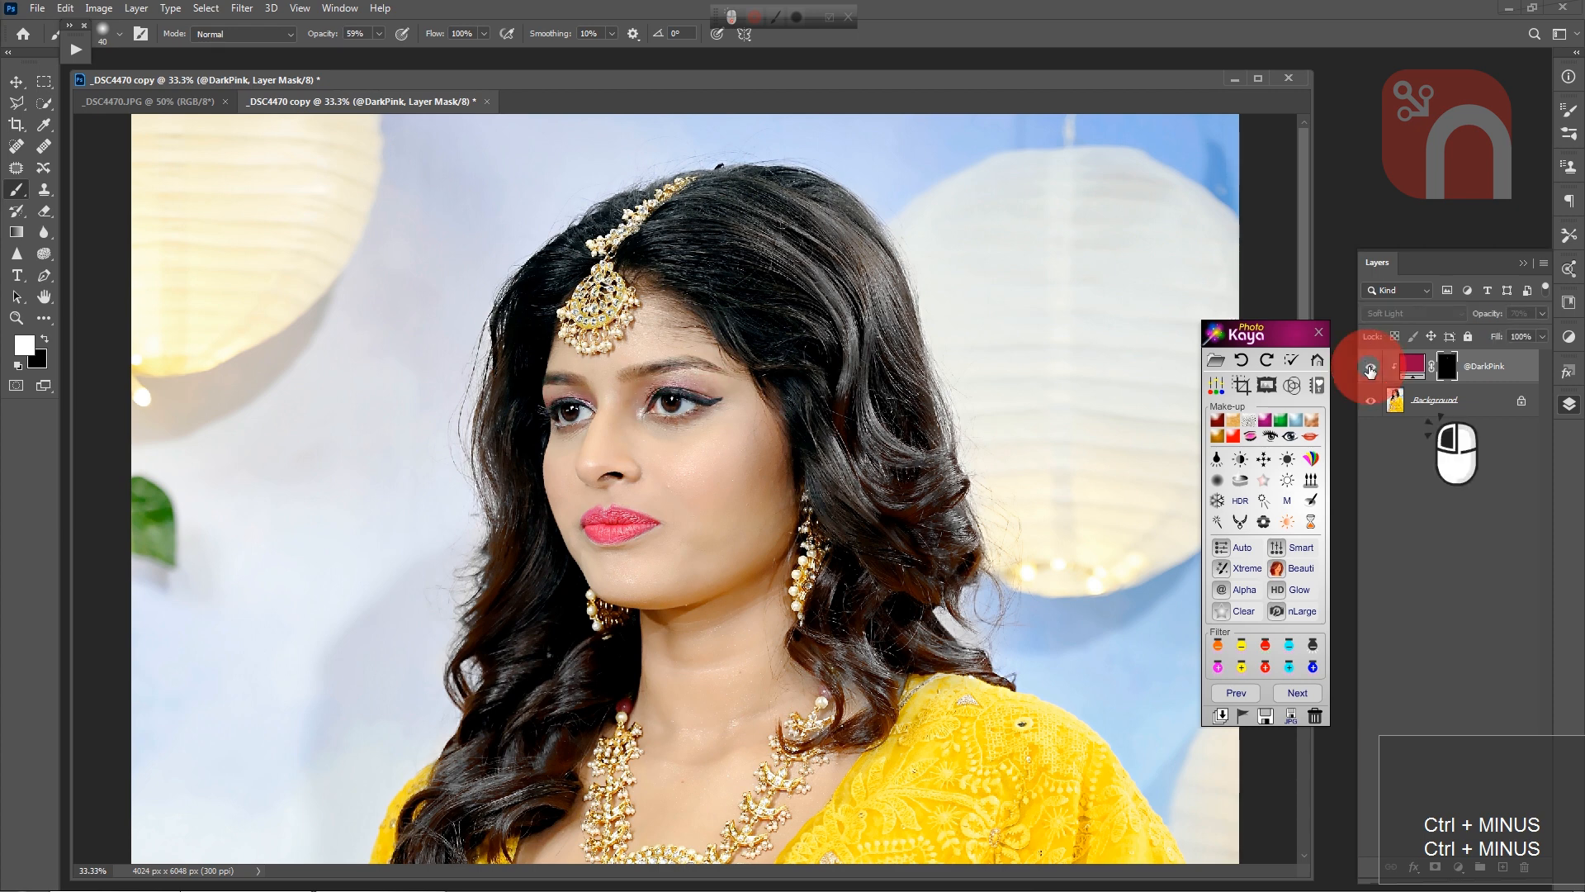
click(1369, 368)
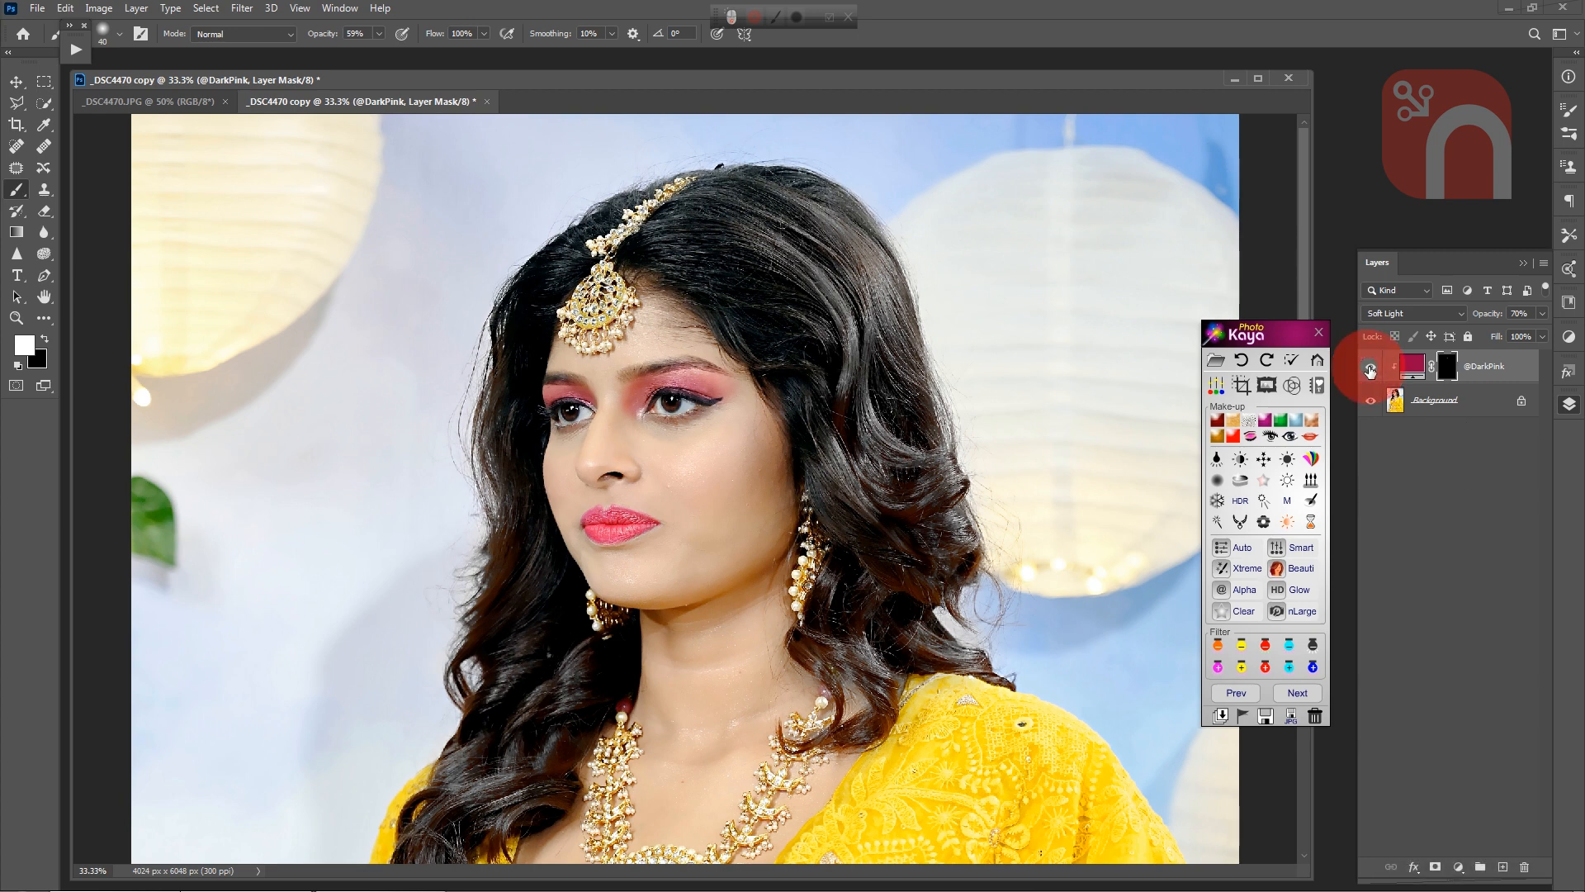
click(1244, 718)
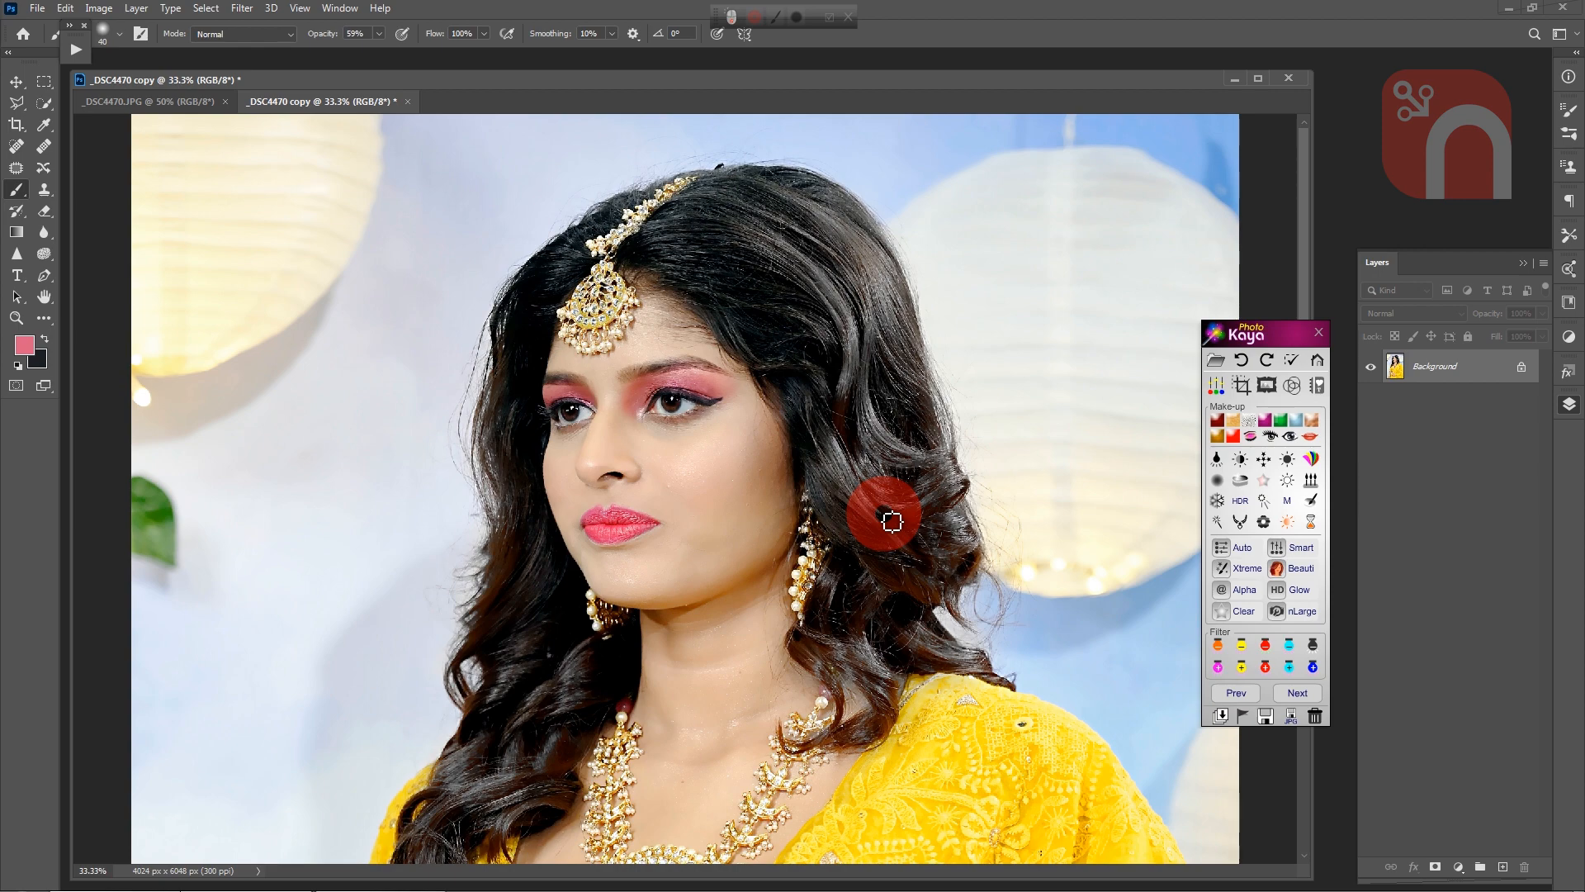
Step: Trace the upper lip's edge with the Pen tool, from the cupid's bow to the mouth corner on the image's right
key(ctrl+equal)
key(ctrl+equal)
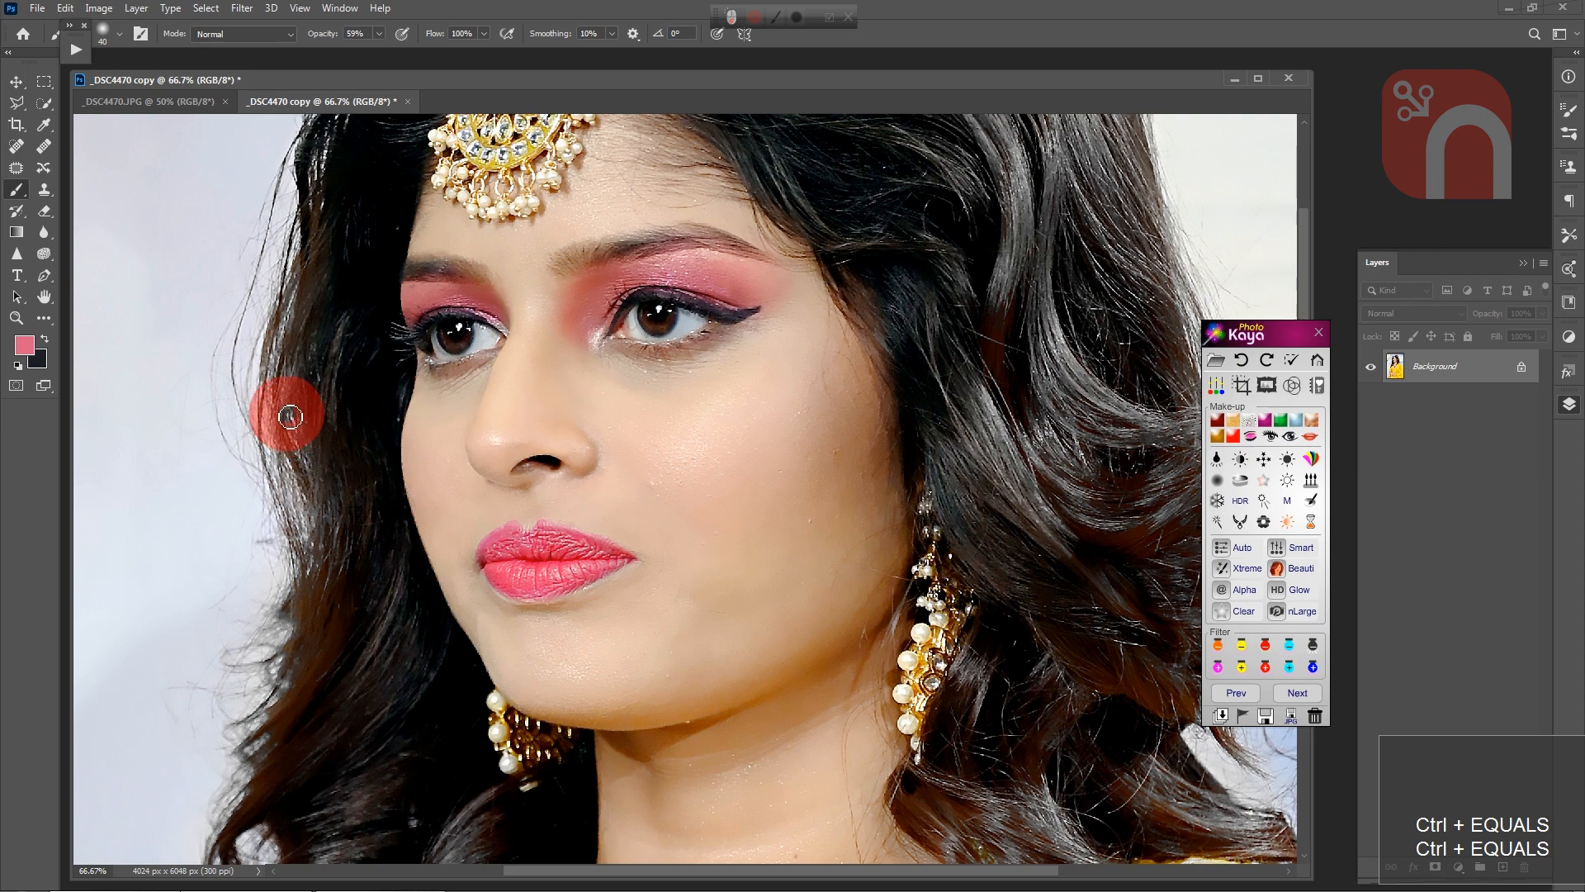
key(p)
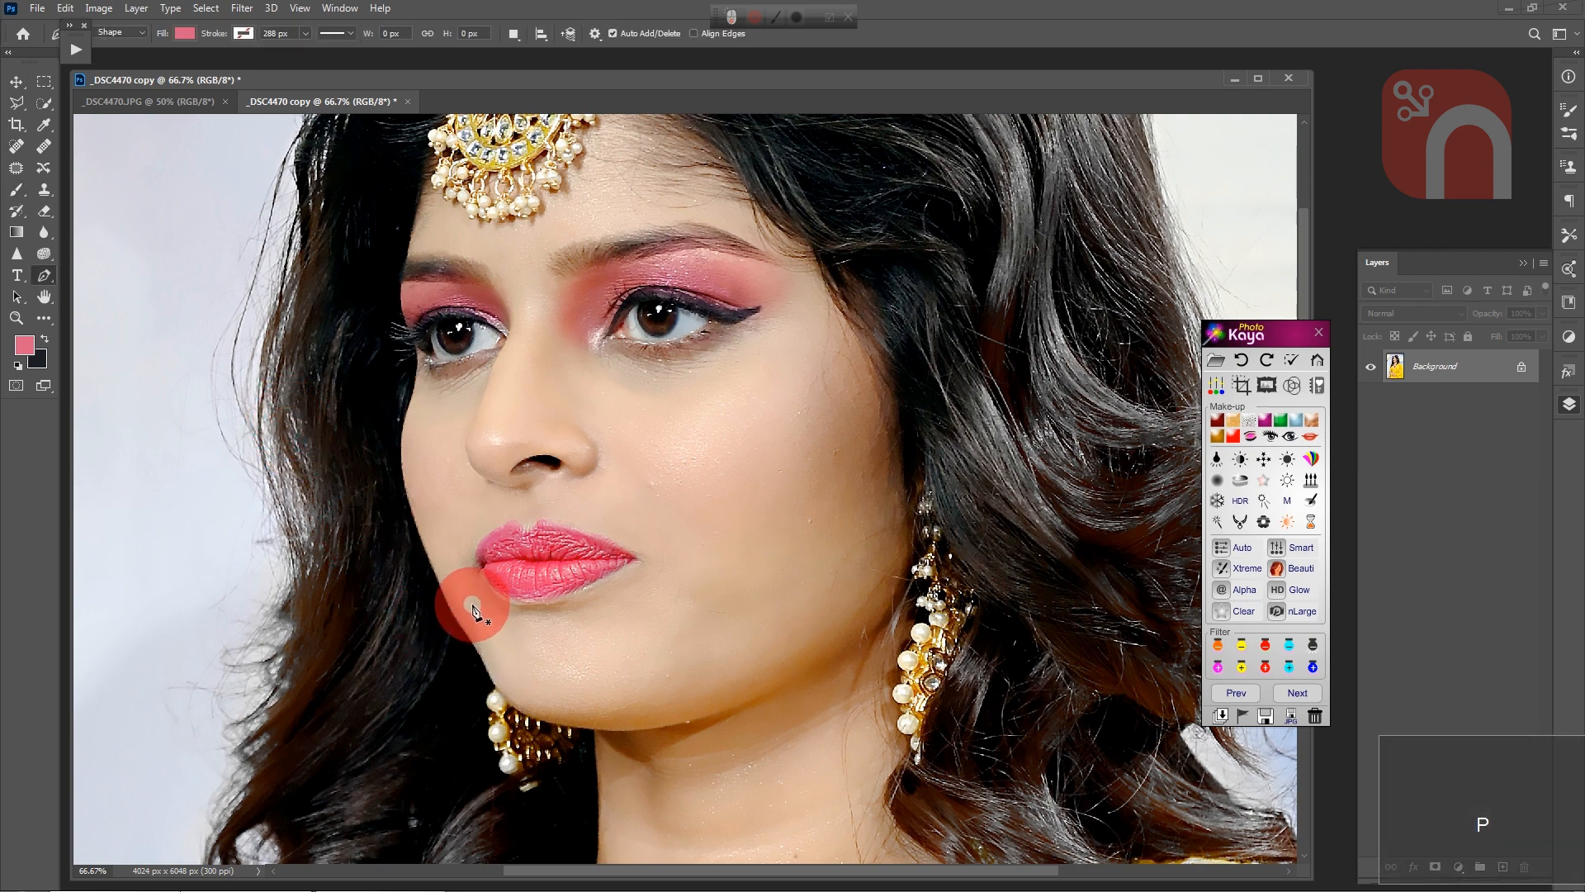
key(ctrl+equal)
key(ctrl+equal)
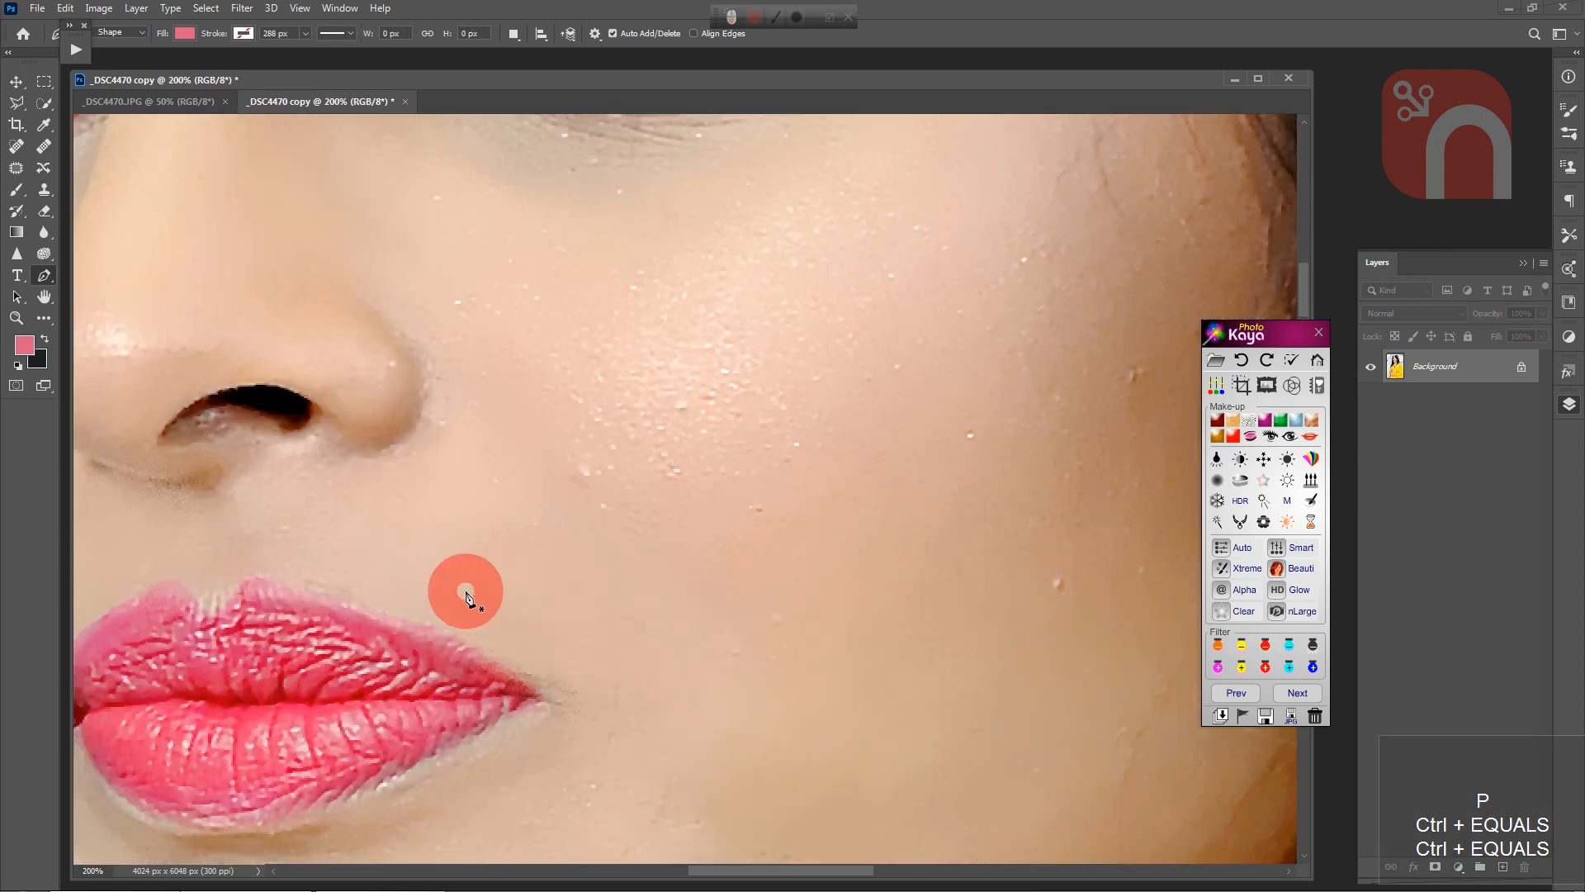
key(space)
drag(454, 595, 711, 325)
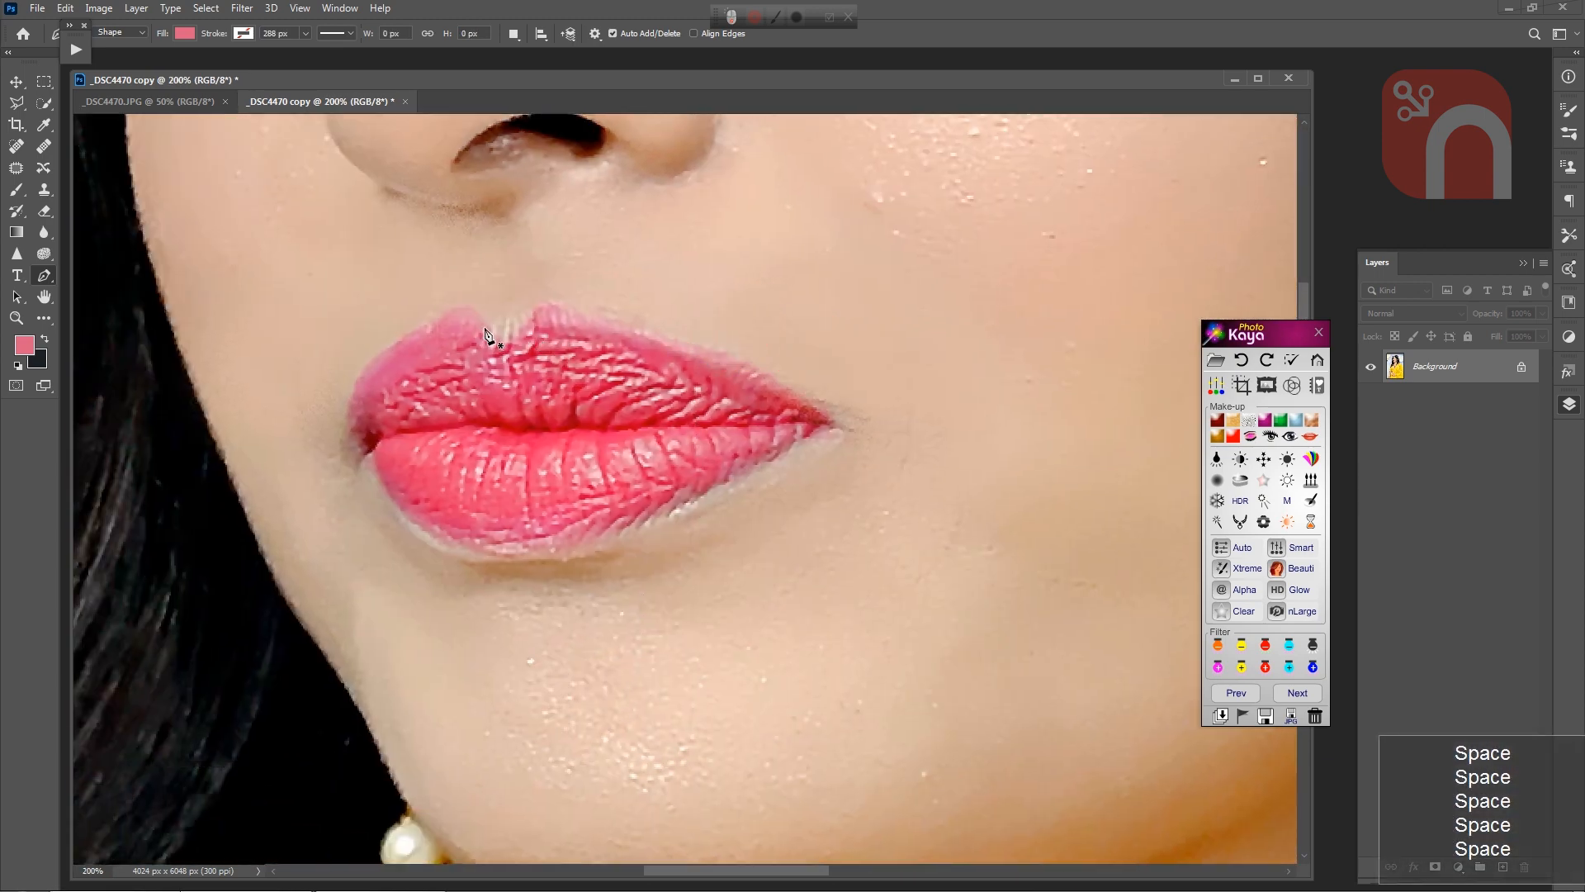
click(506, 338)
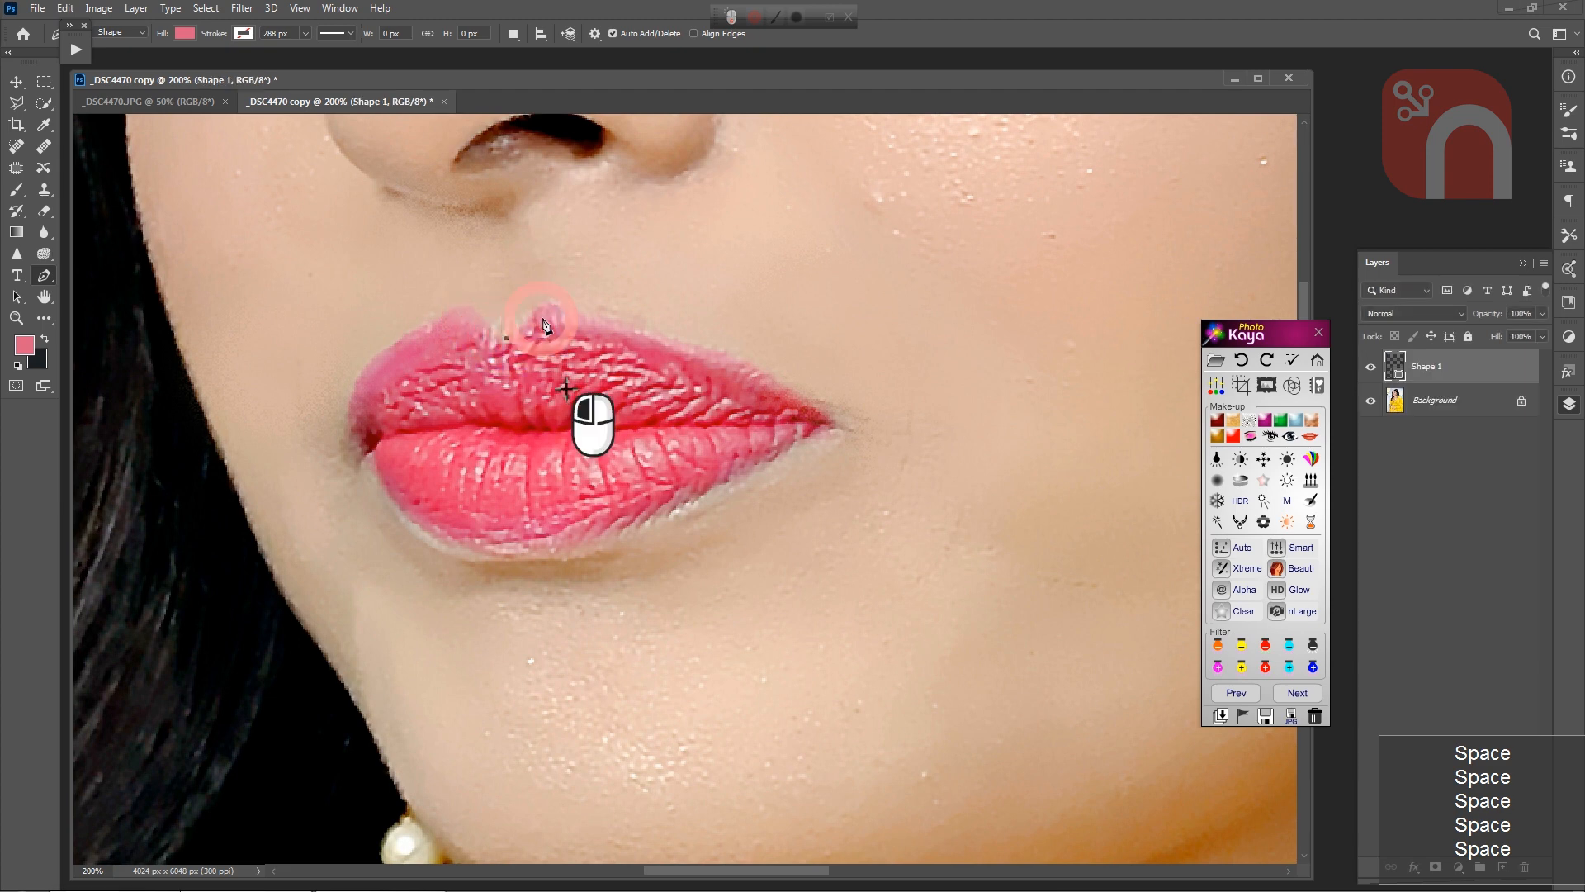
drag(543, 317, 562, 305)
click(697, 354)
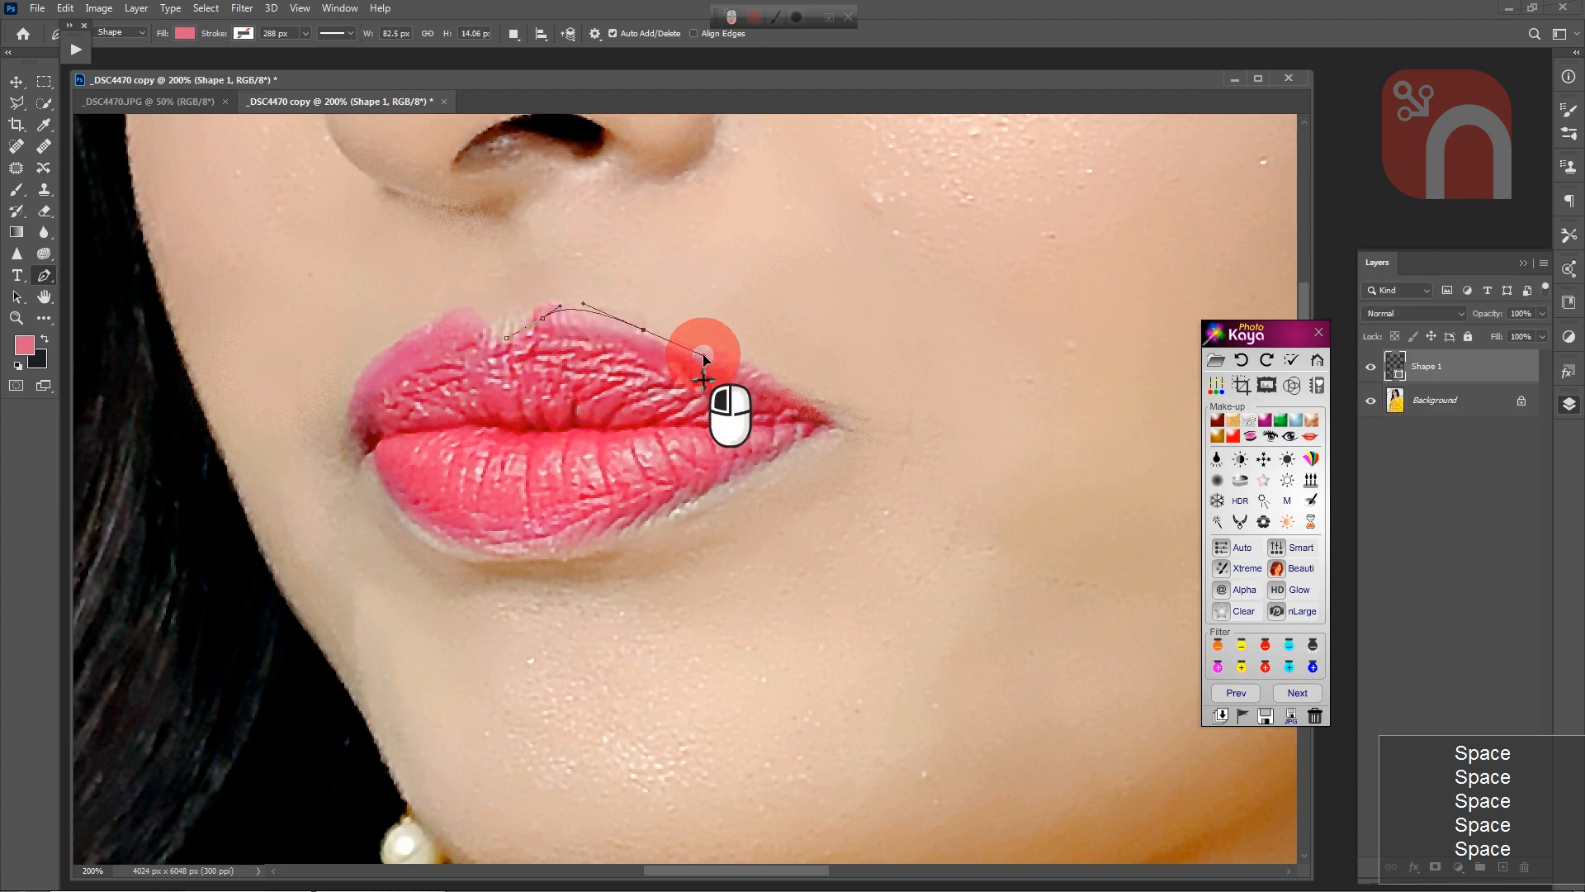
click(748, 367)
click(779, 388)
click(825, 416)
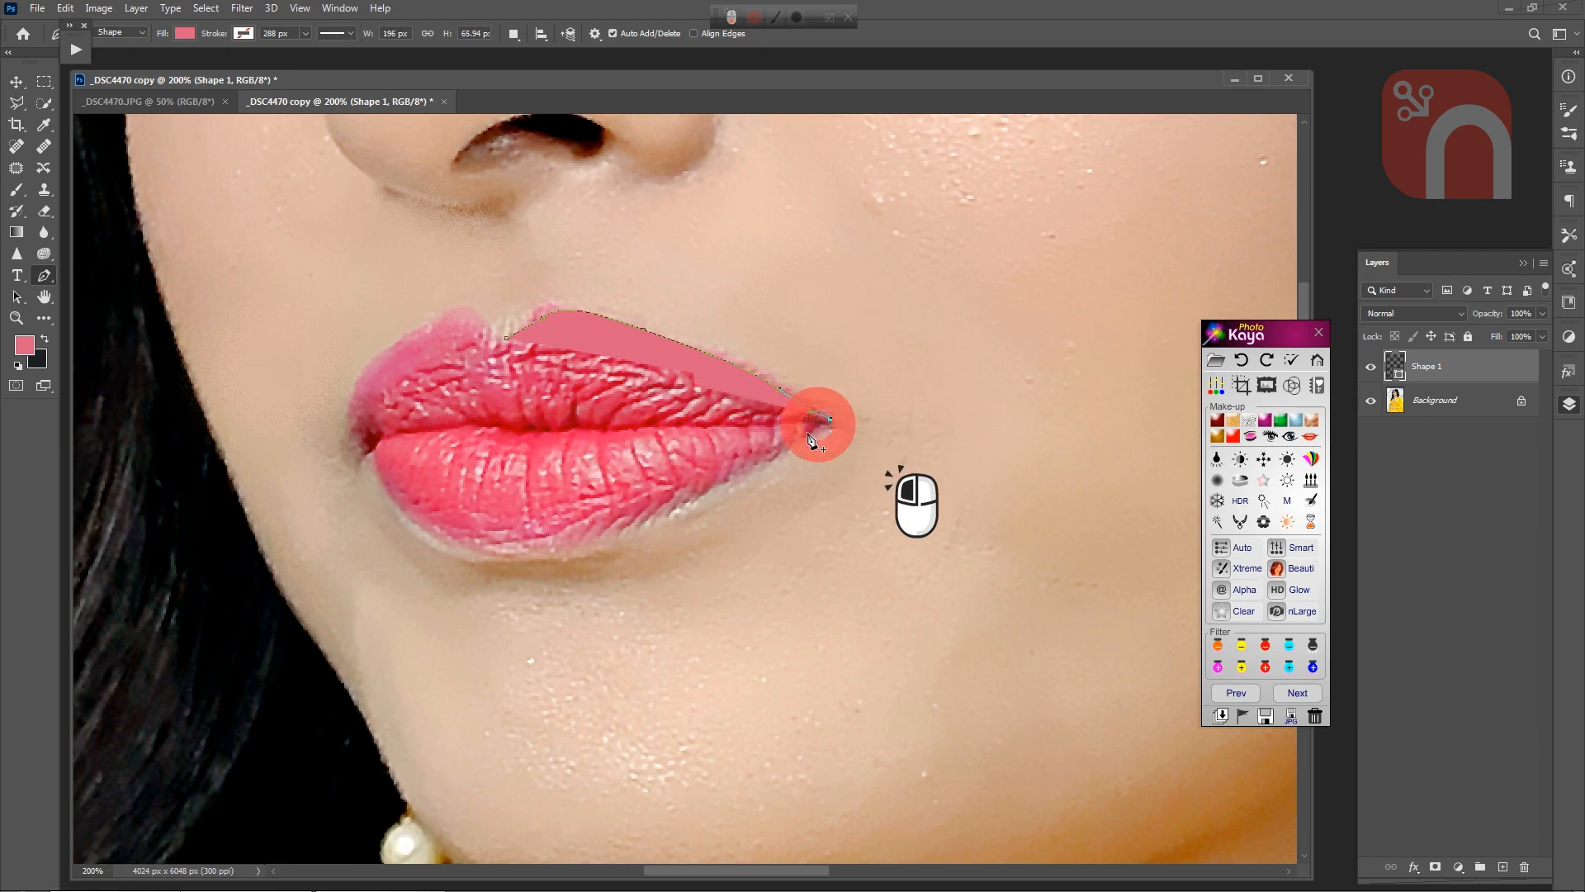
Step: Continue the pen outline along the lower lip's edge to the opposite mouth corner
click(770, 471)
click(695, 502)
click(620, 537)
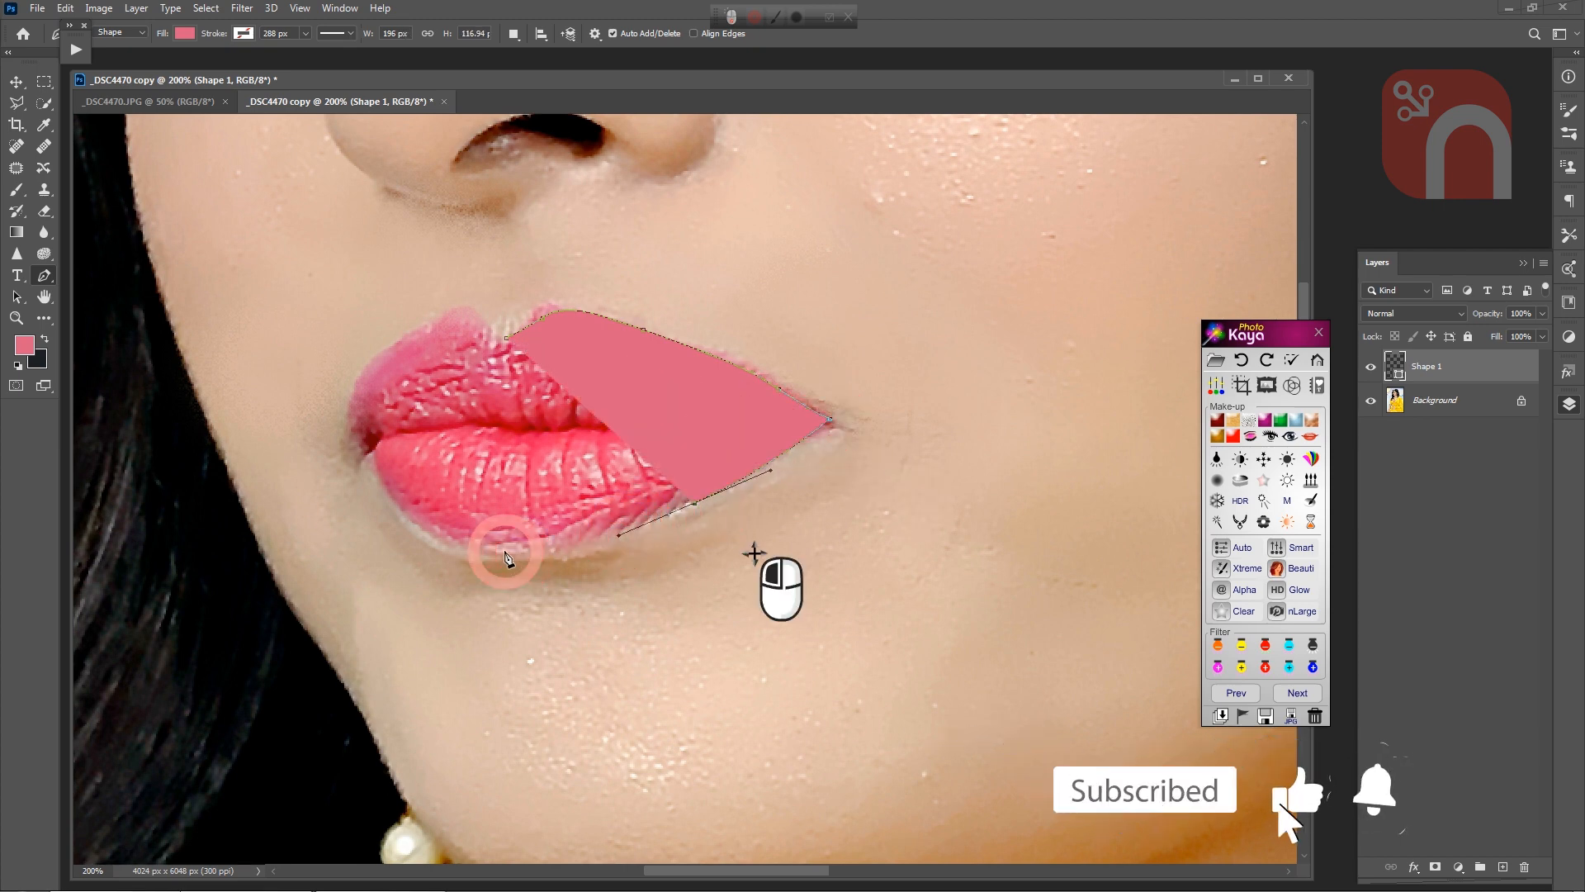
drag(502, 549, 417, 531)
click(387, 478)
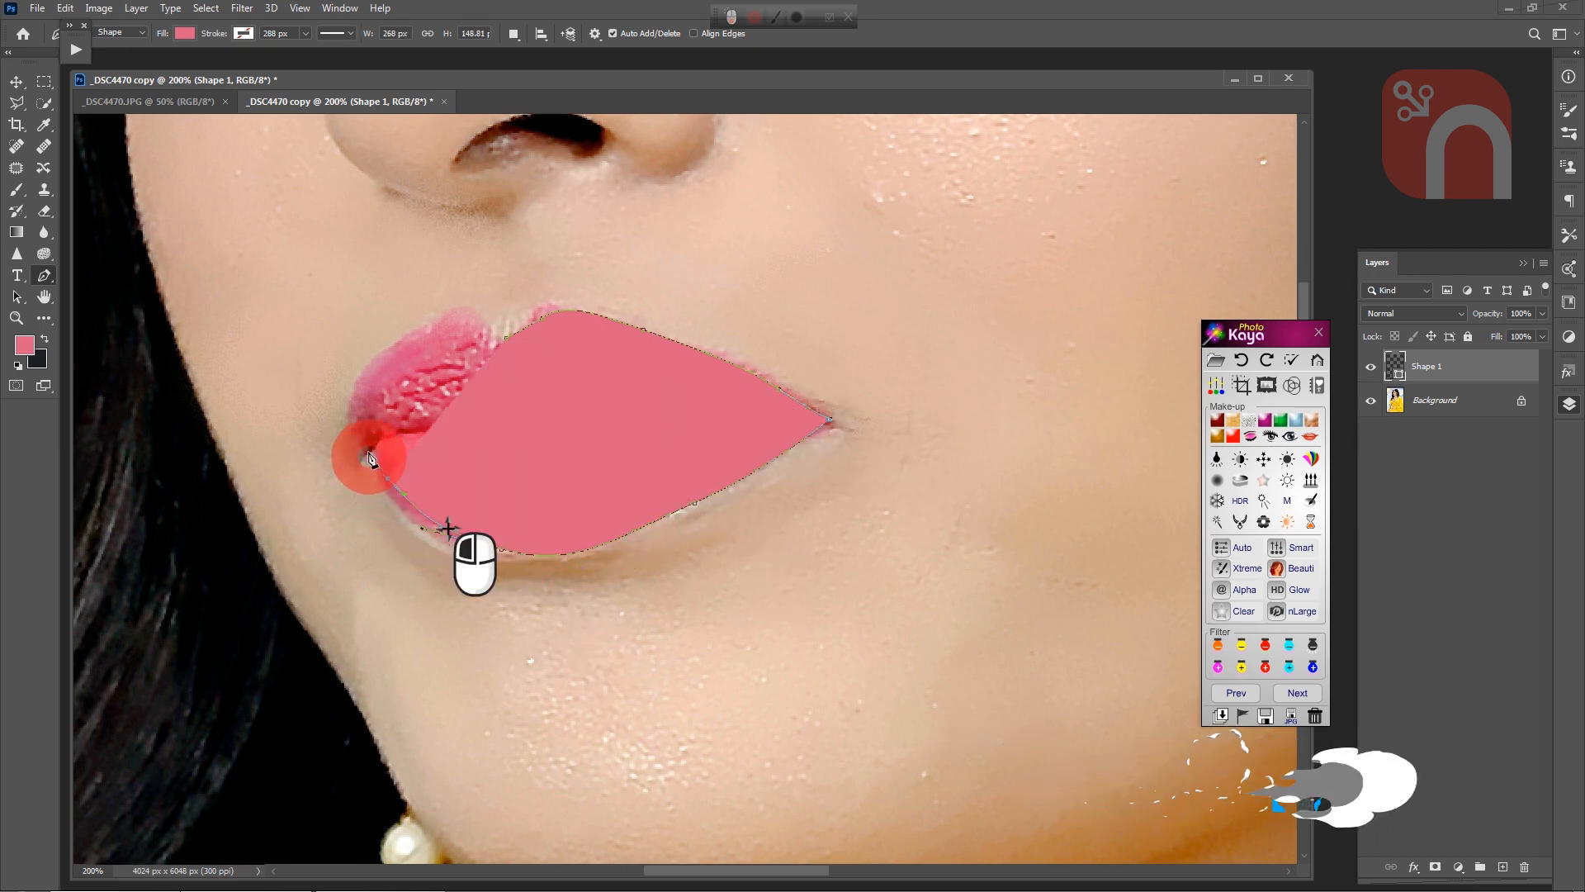
click(366, 446)
Step: Trace the remaining upper lip edge back to the cupid's bow and close the lip outline
drag(354, 396, 367, 366)
click(445, 326)
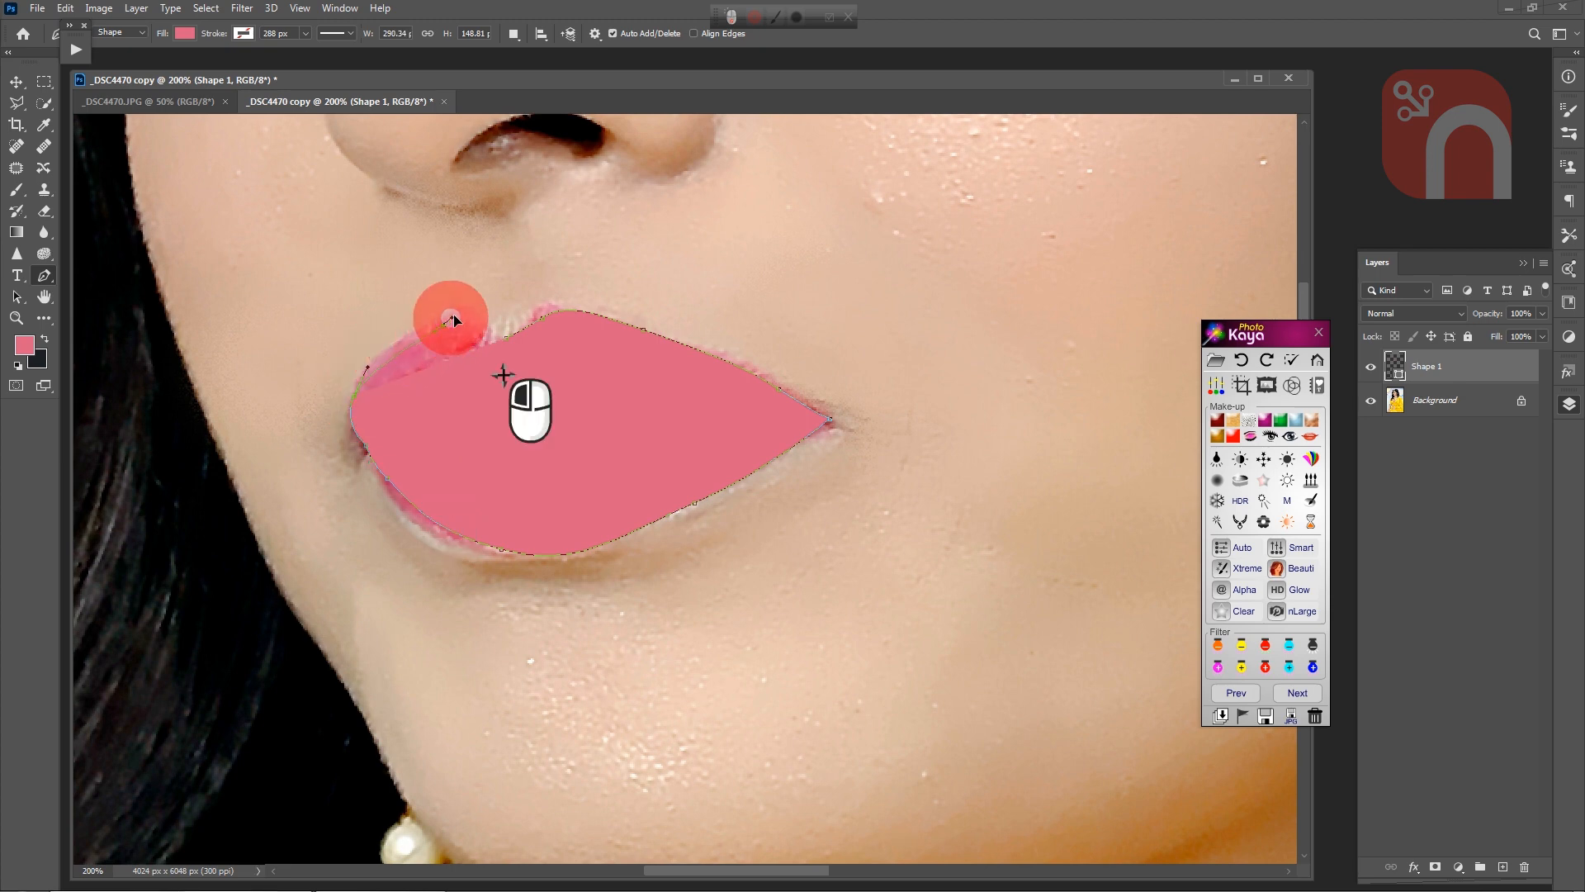
mouse_move(485, 317)
mouse_down()
mouse_move(523, 329)
mouse_move(504, 337)
mouse_up()
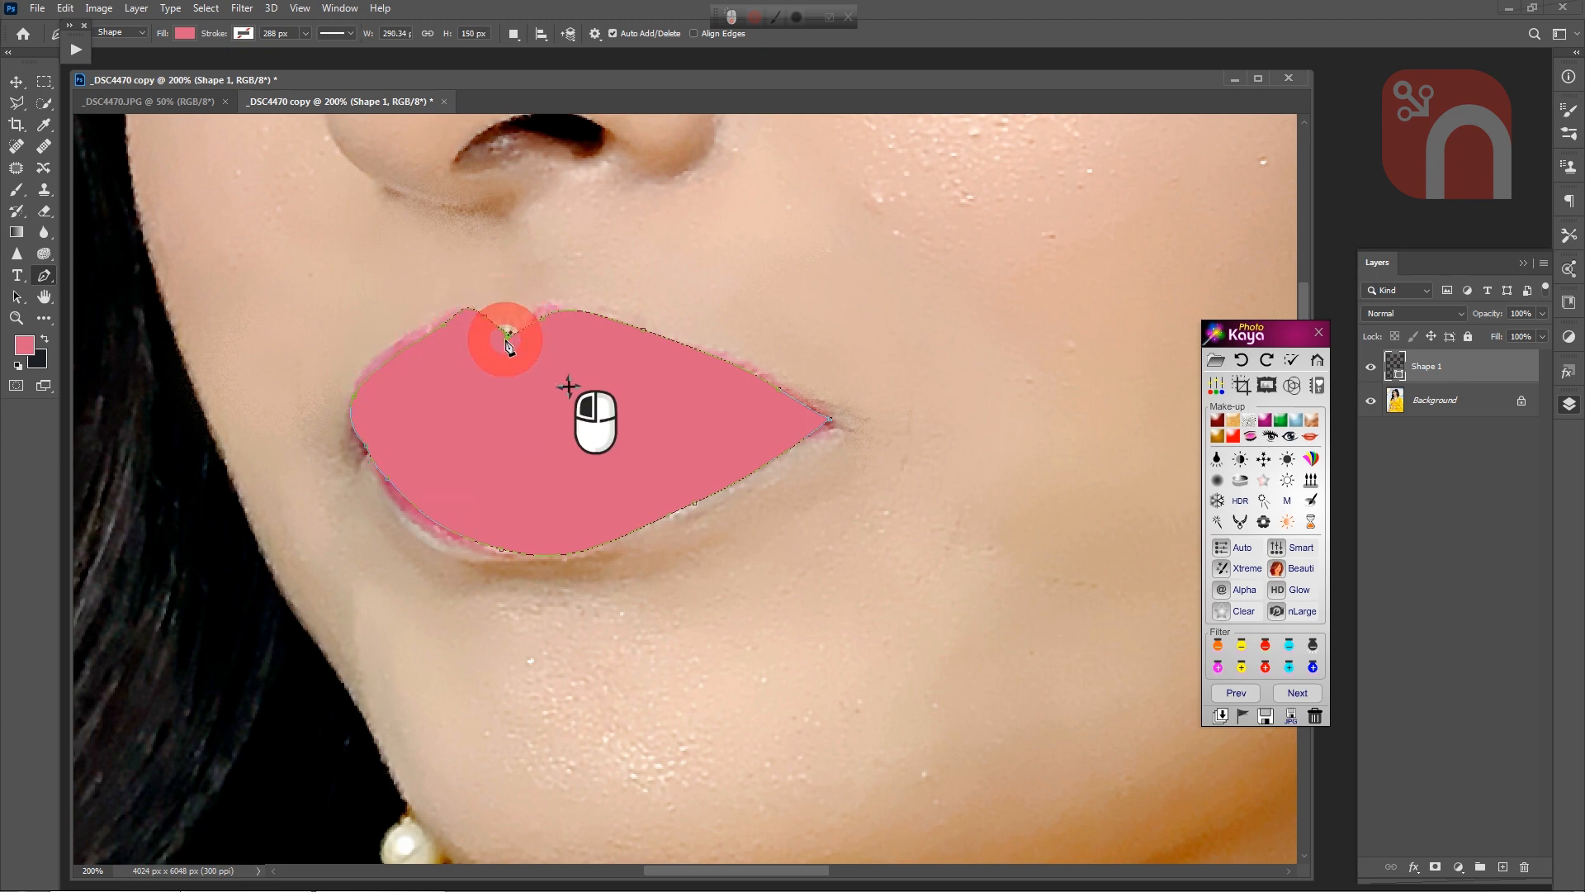
click(506, 338)
Step: Convert the lip outline into a new selection with a feather radius of 1 pixel
right_click(582, 367)
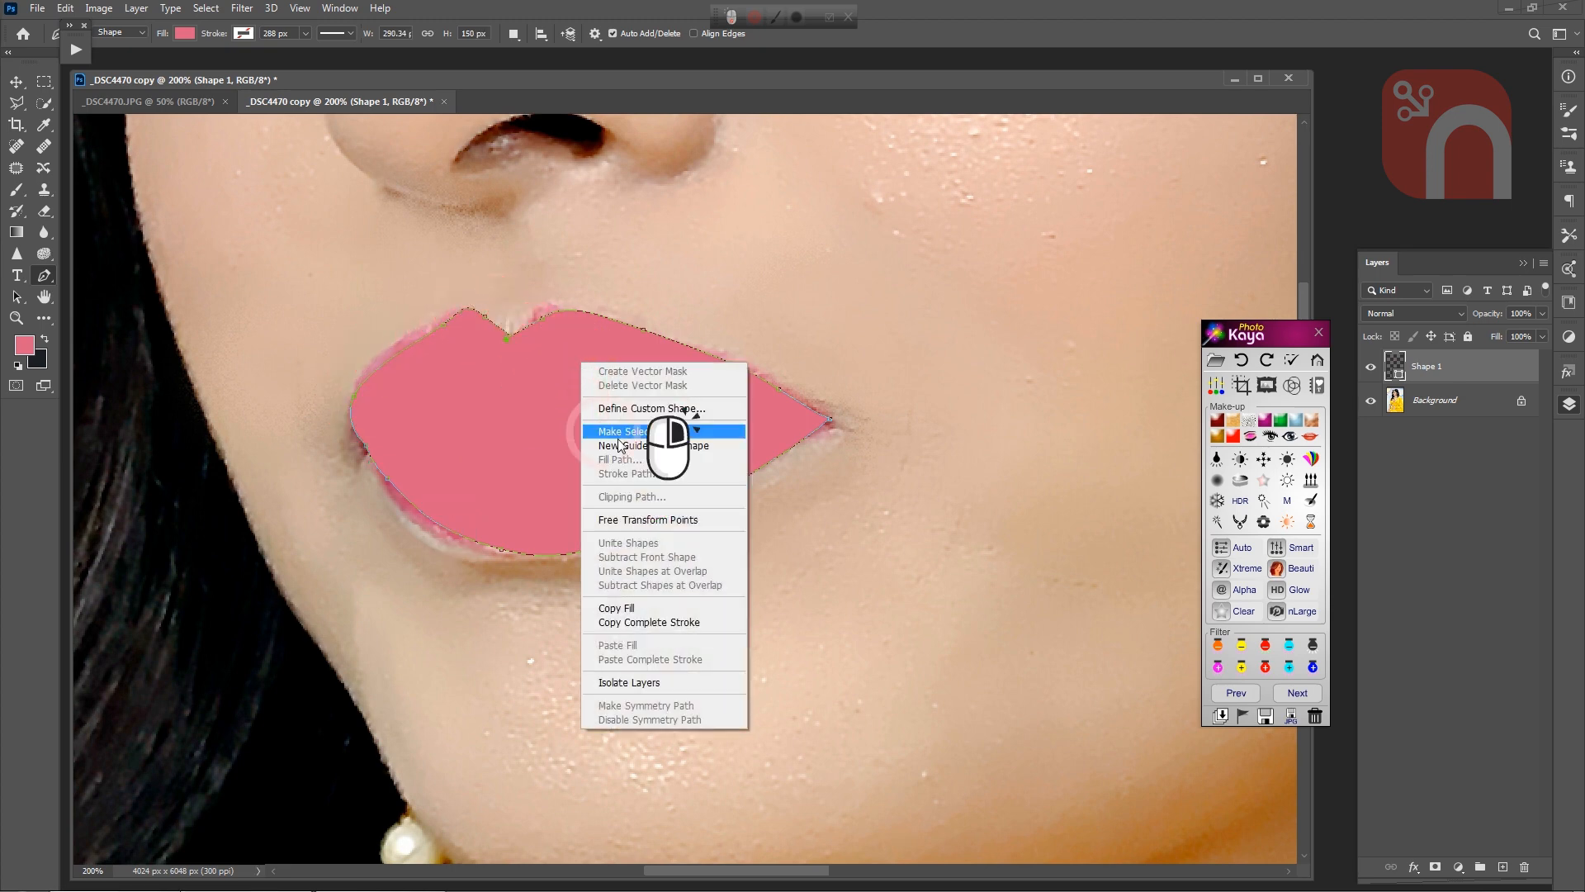
click(688, 430)
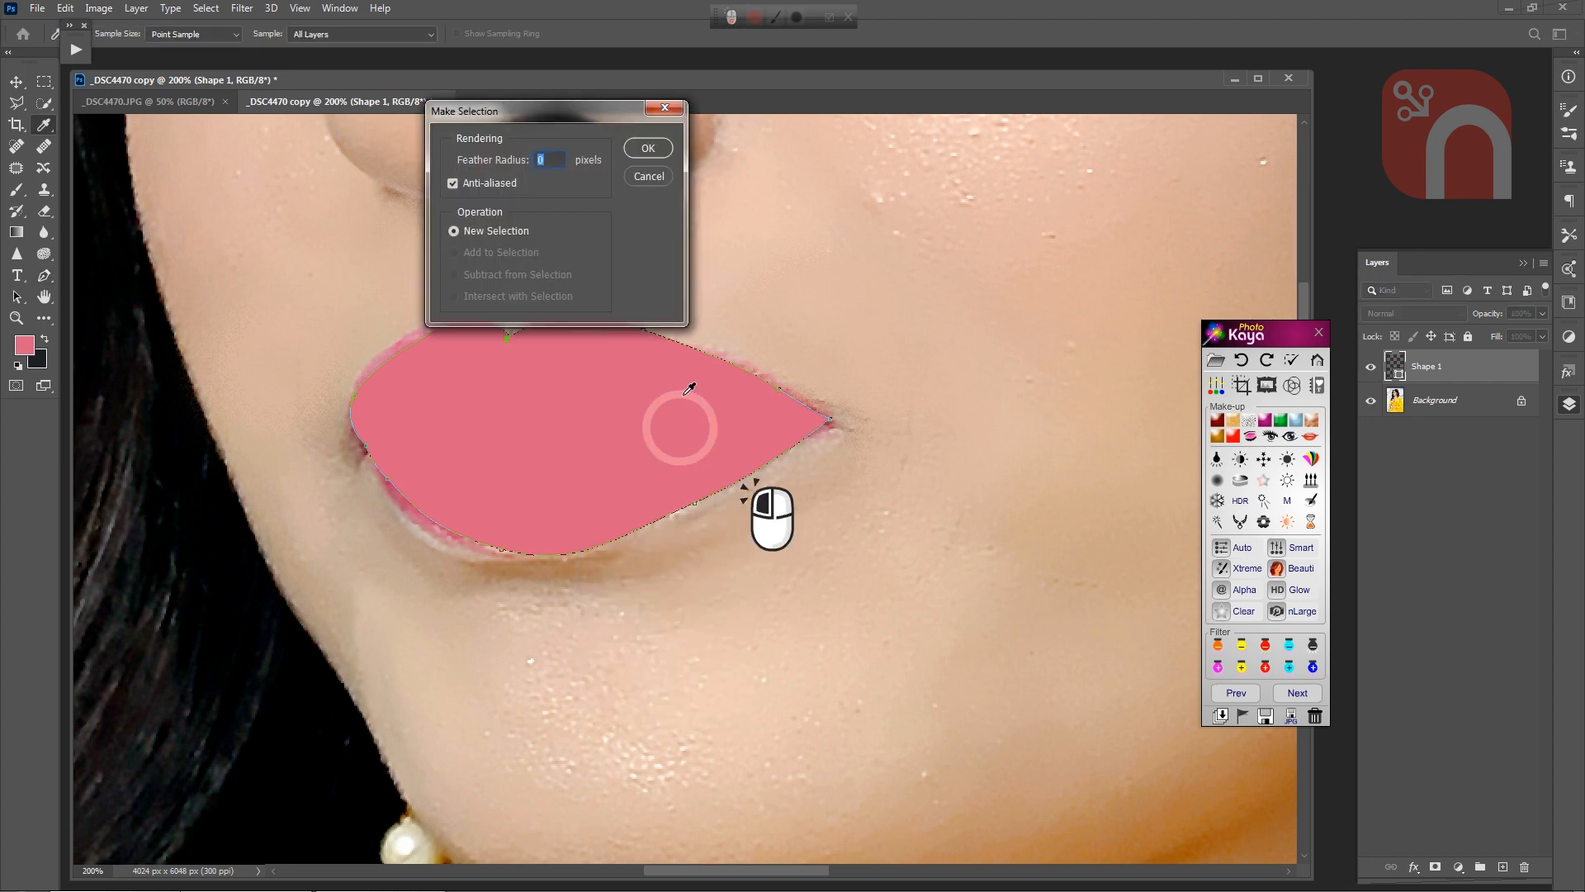
text(1)
key(Return)
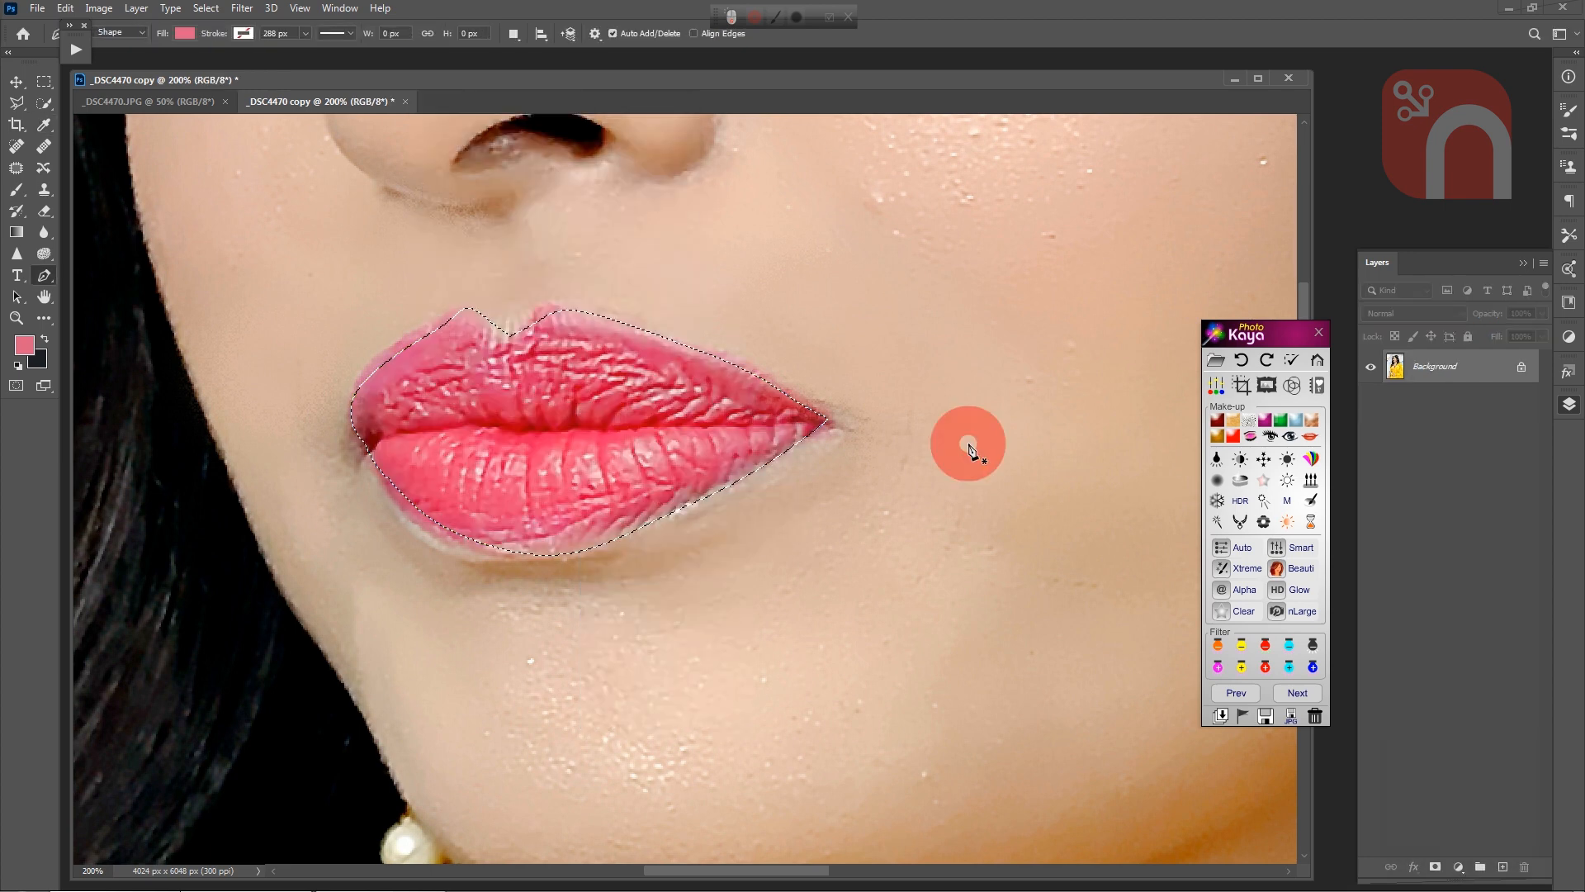
click(1312, 439)
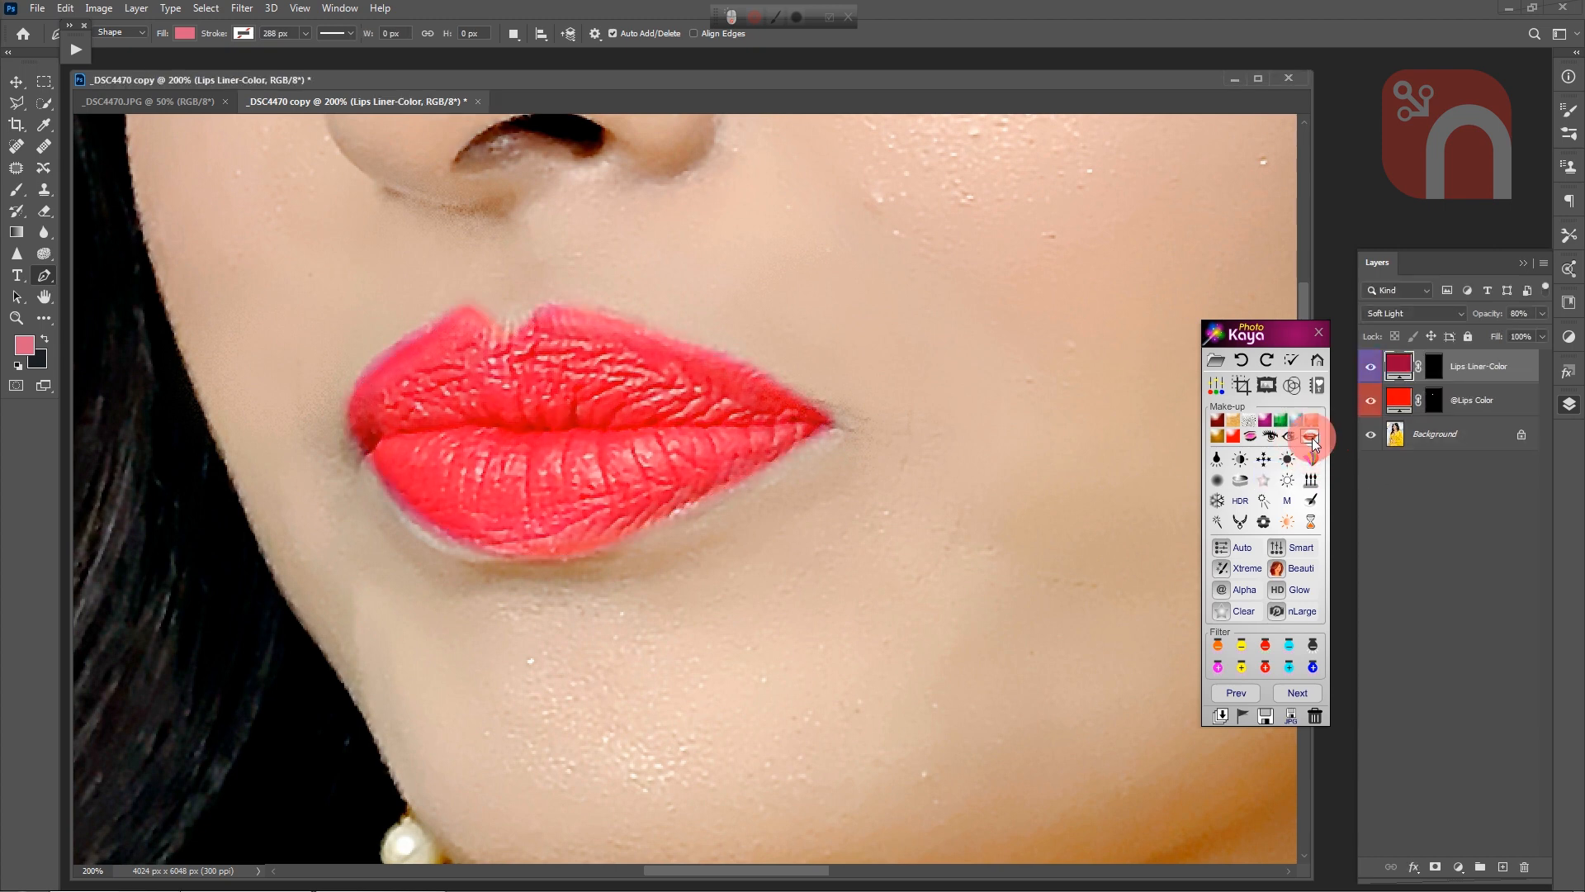
double_click(1397, 402)
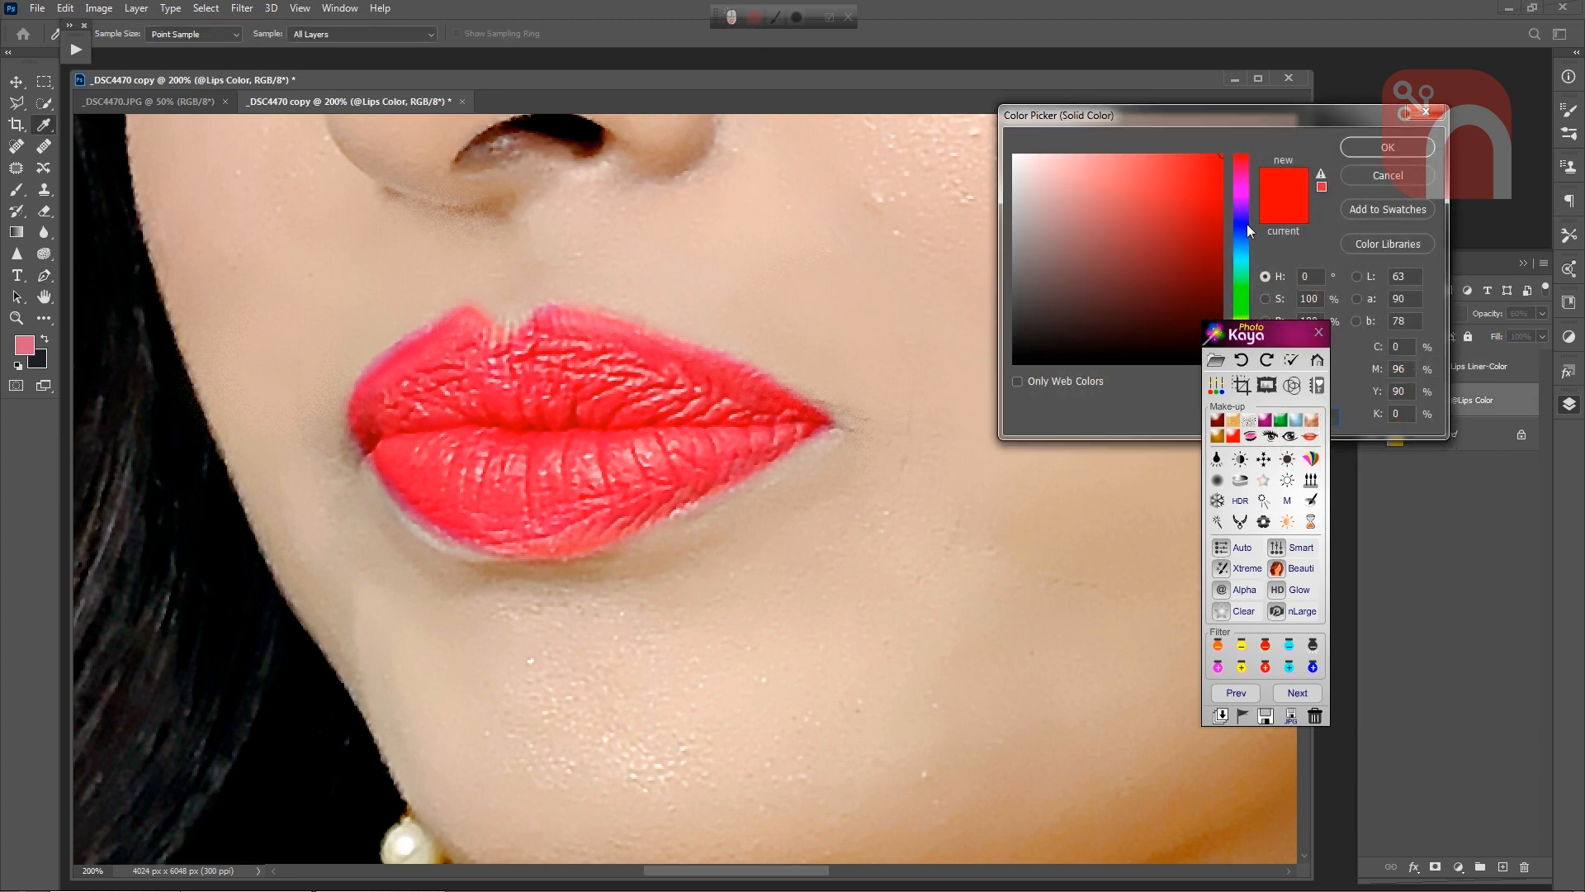
click(1241, 224)
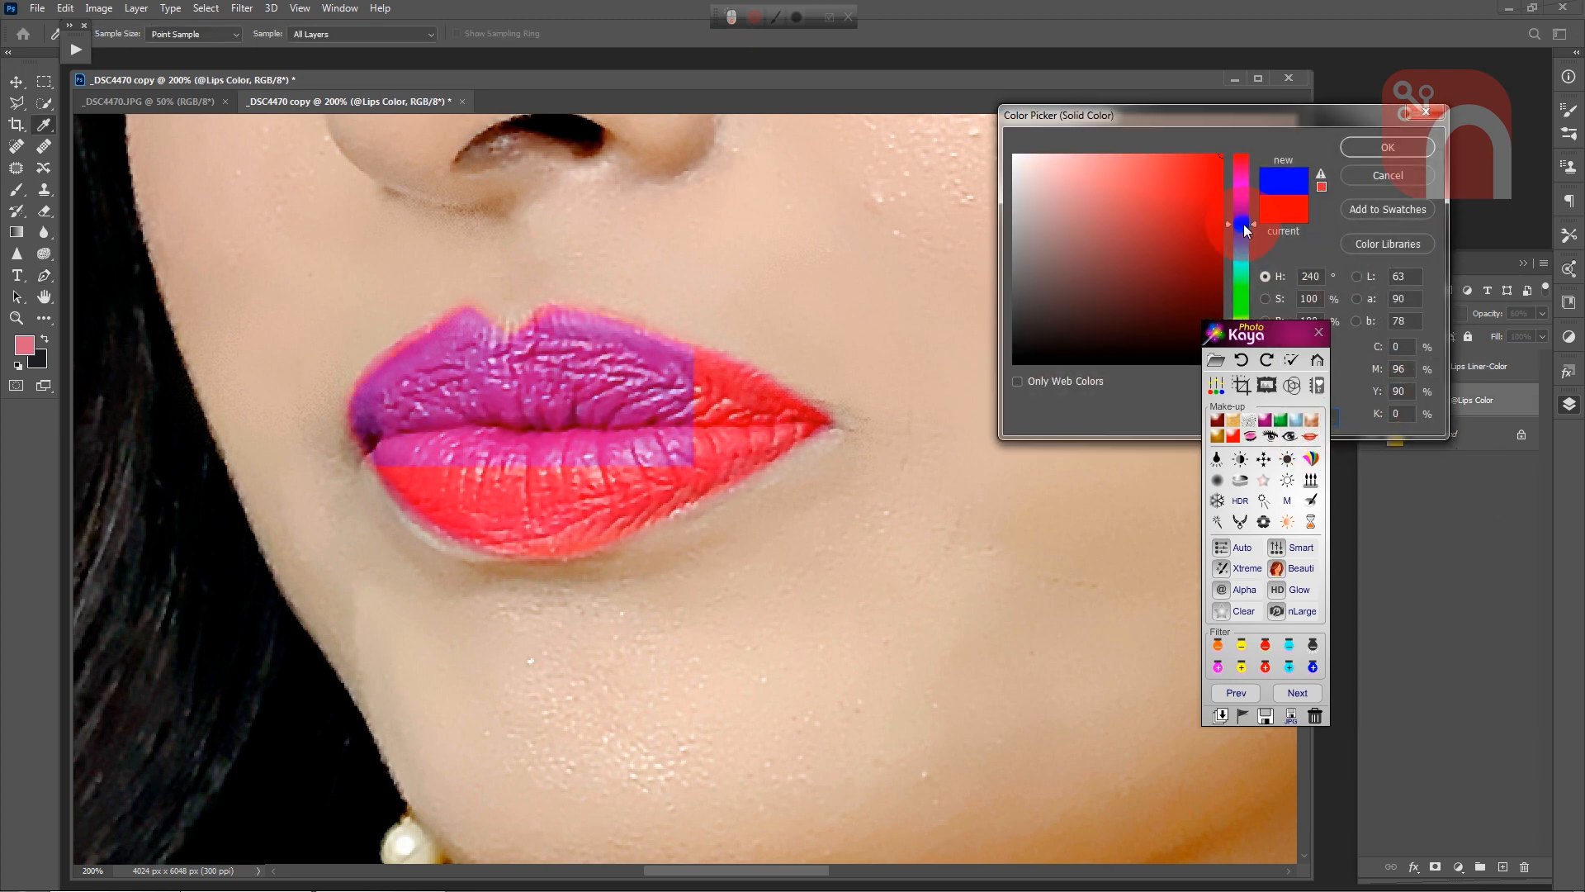
click(1375, 157)
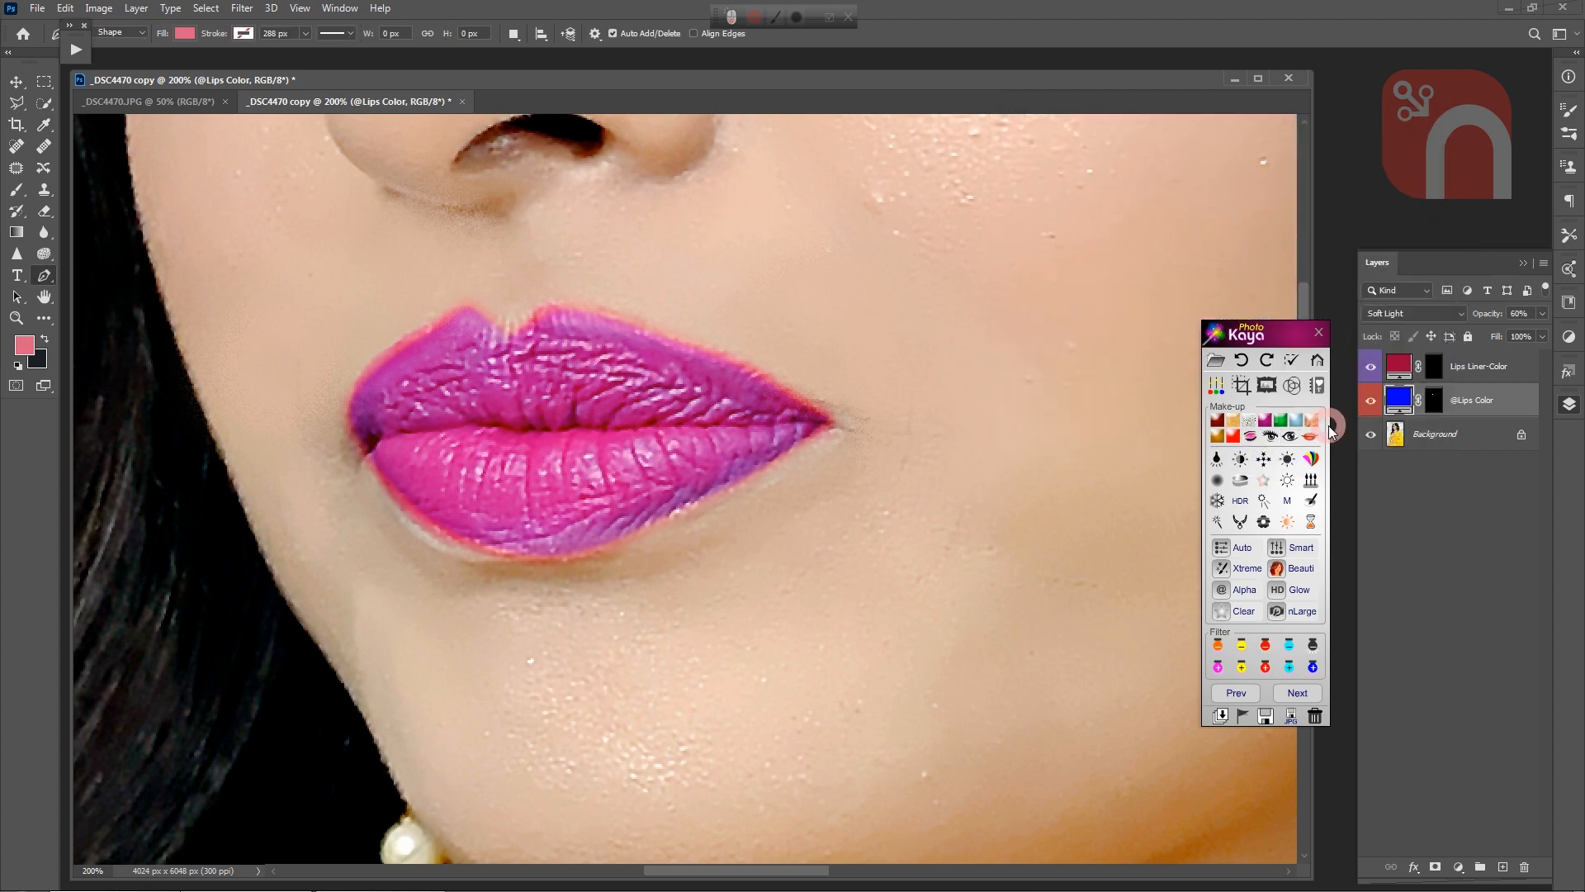
Step: Change the Lips Liner-Color fill to a light magenta pink and check the lips on the whole face
double_click(1398, 366)
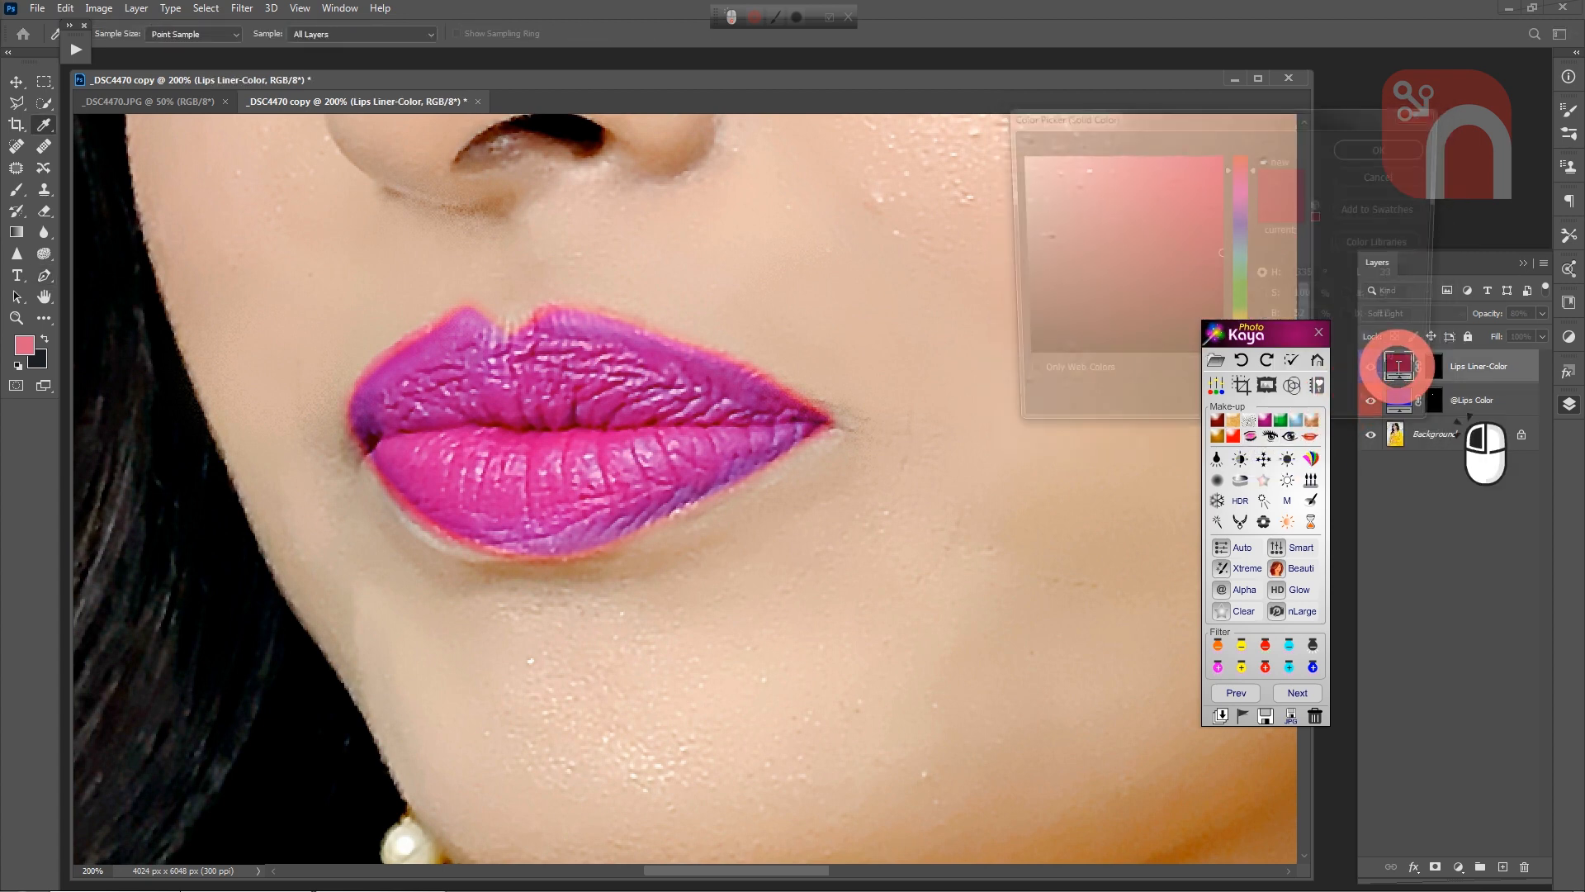
click(1237, 233)
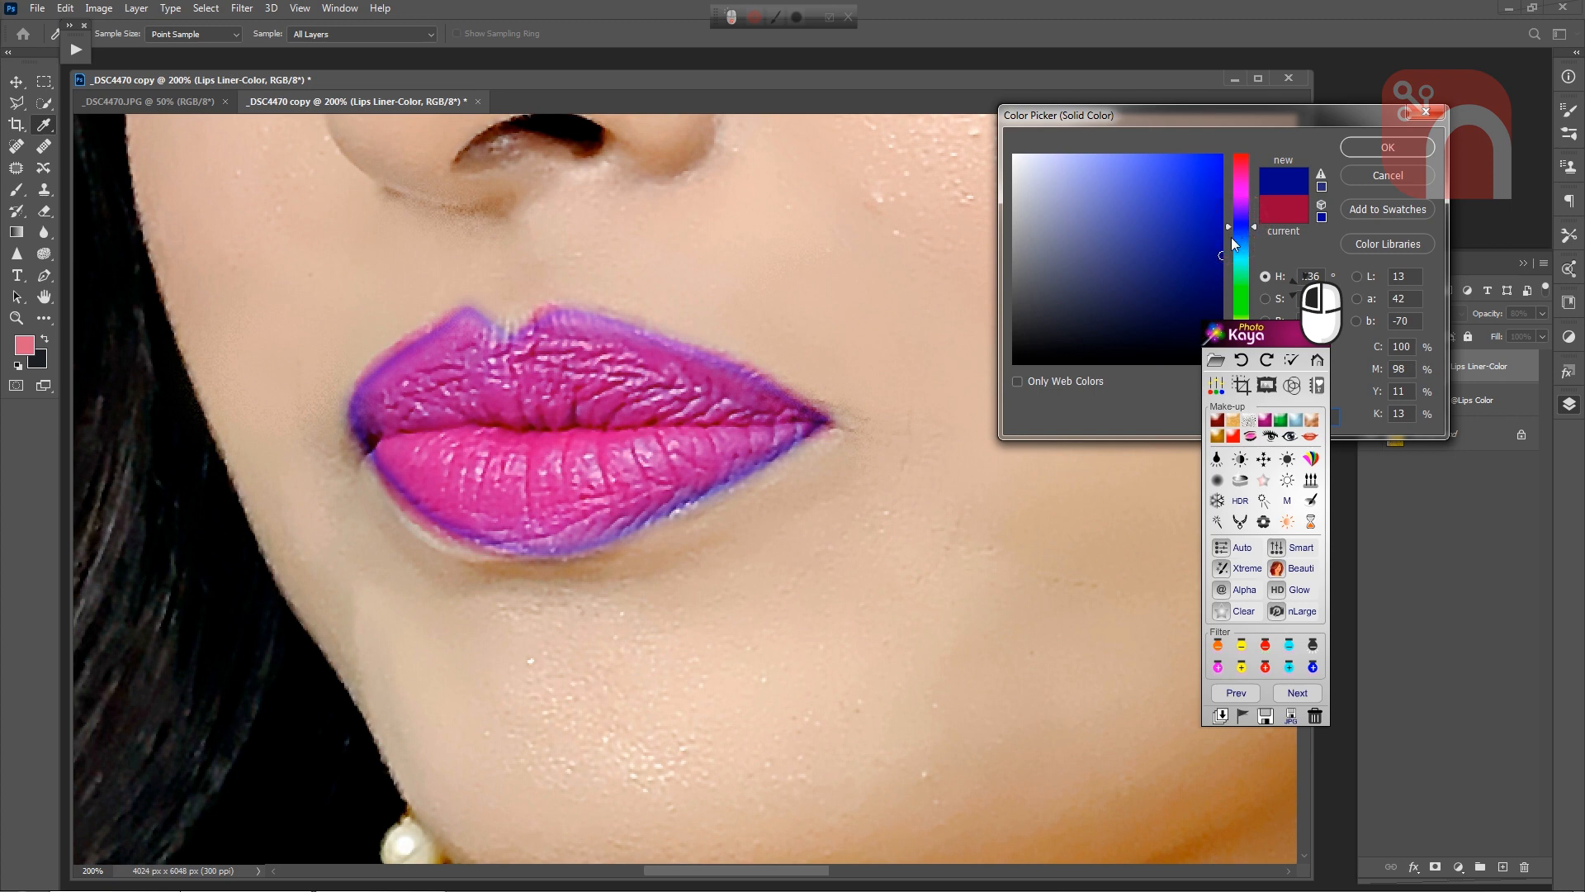
mouse_move(1189, 244)
mouse_down()
mouse_move(1167, 195)
mouse_move(1126, 195)
mouse_move(1114, 215)
mouse_up()
click(1237, 189)
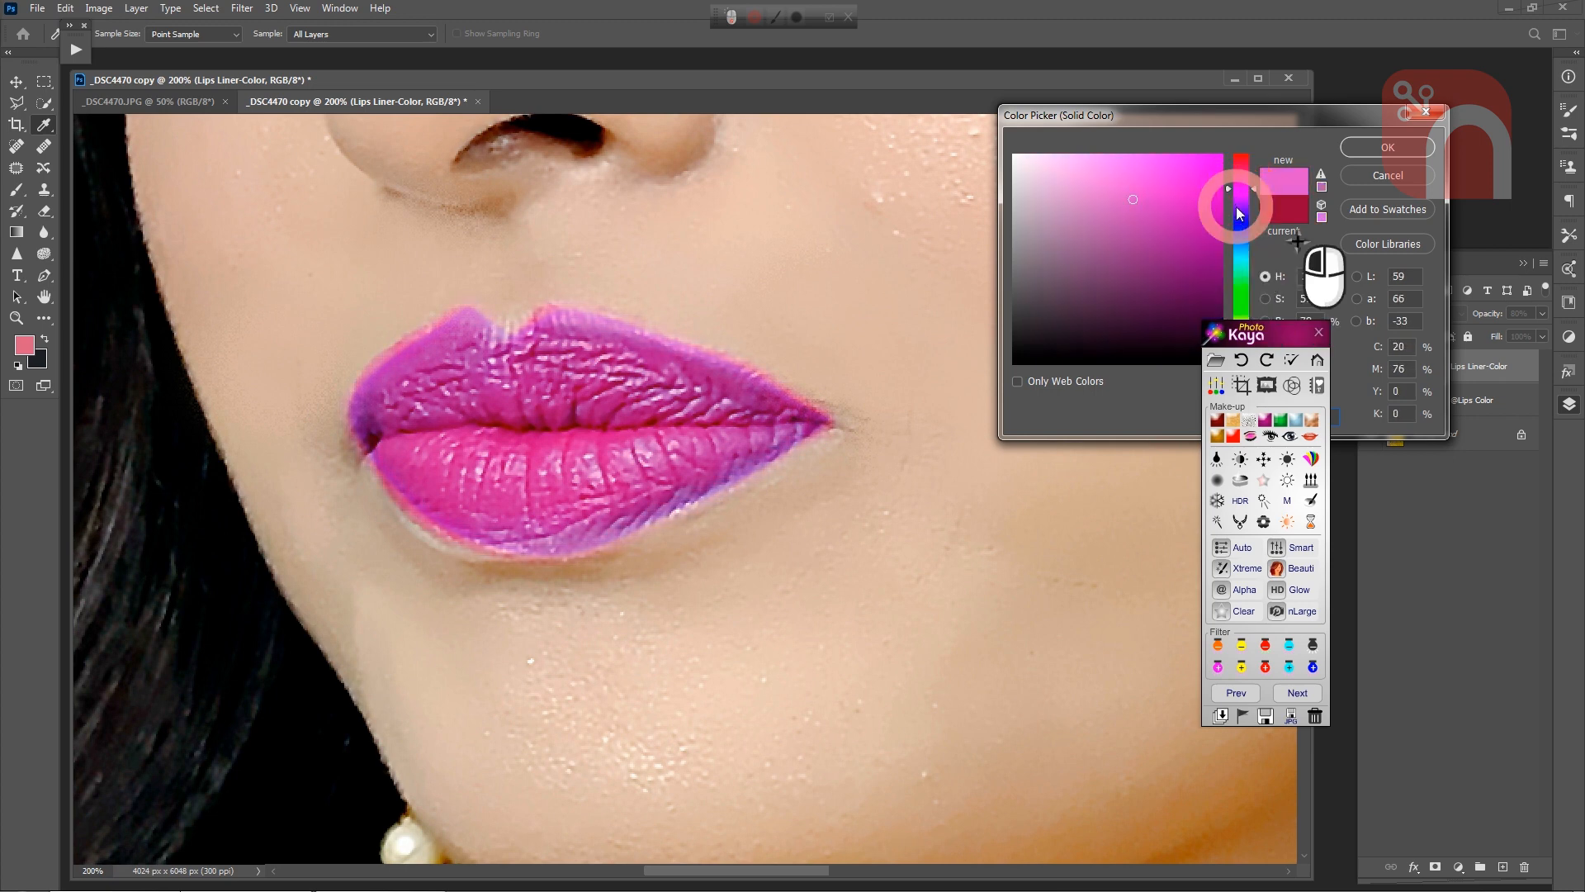
click(1367, 156)
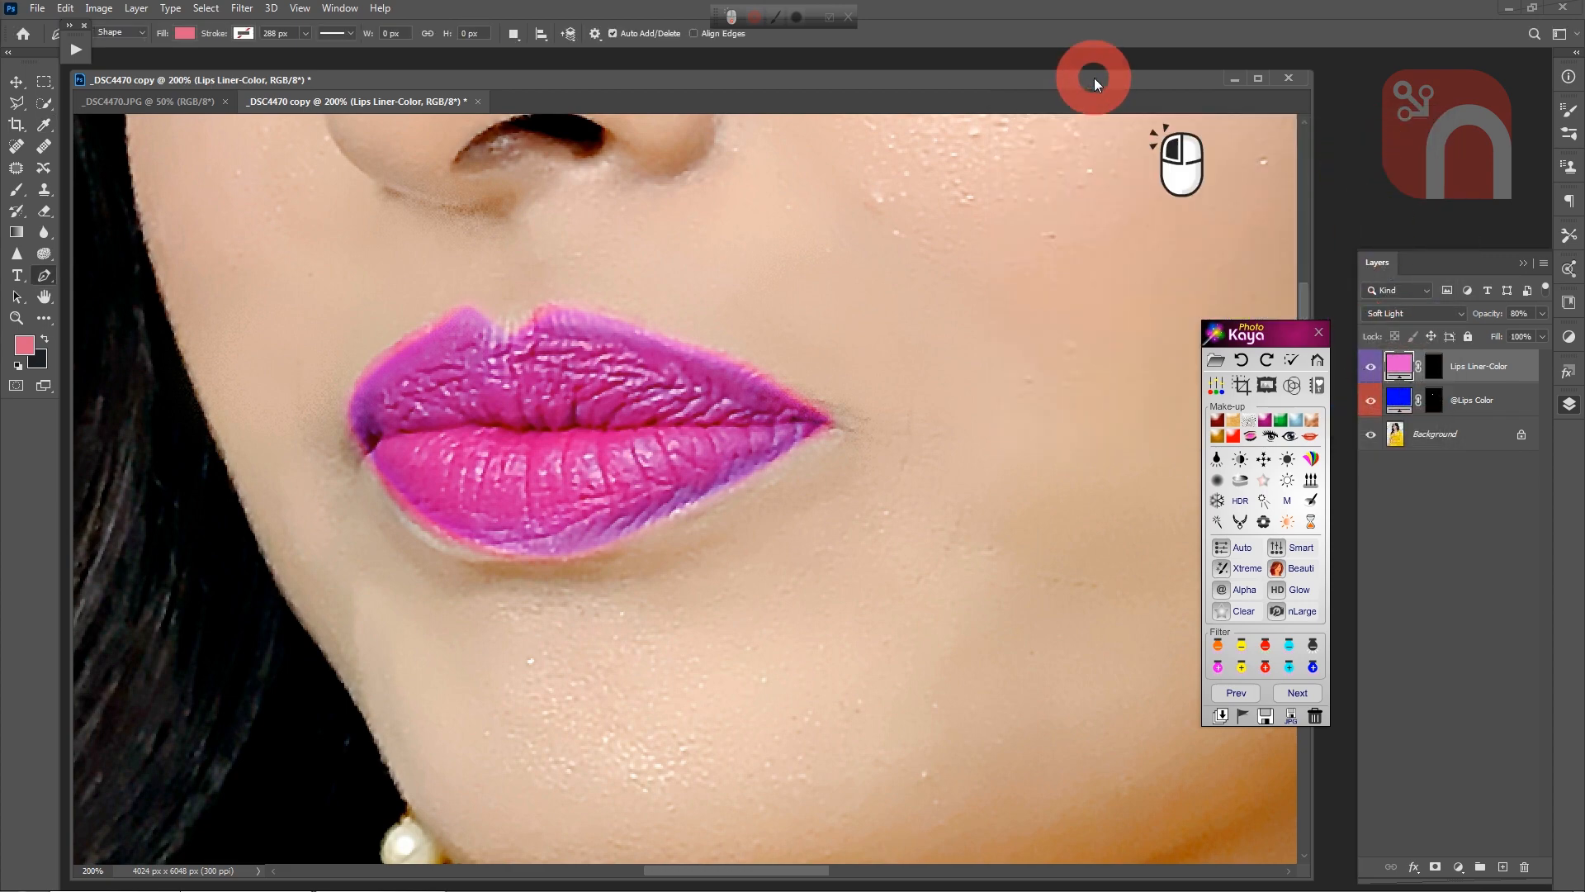
key(ctrl+minus)
key(ctrl+minus)
key(ctrl+minus)
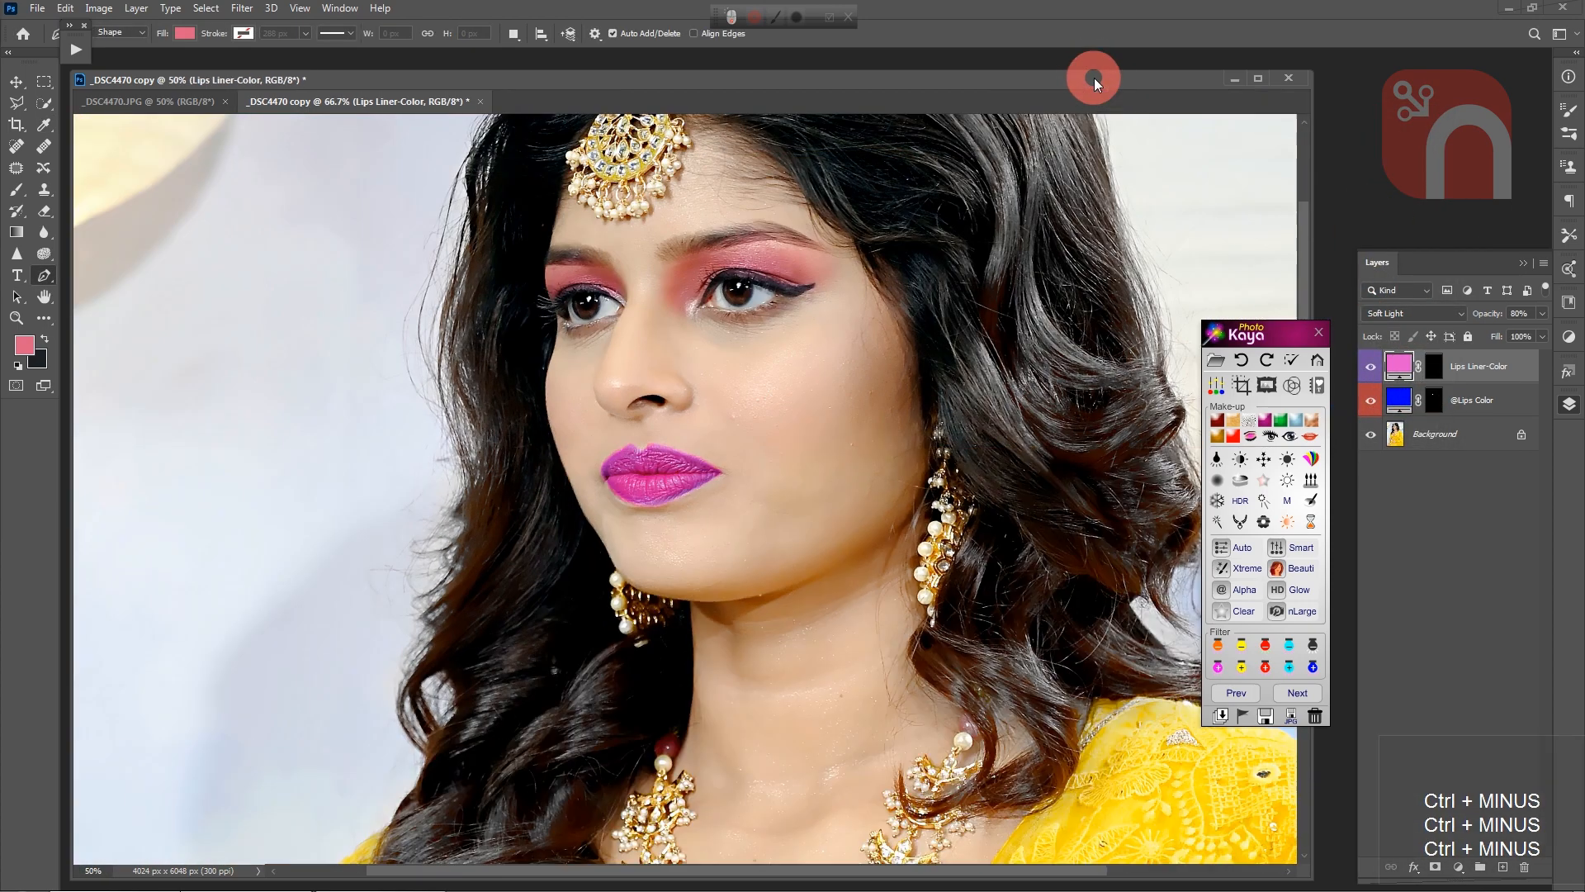
key(space)
drag(867, 361, 815, 549)
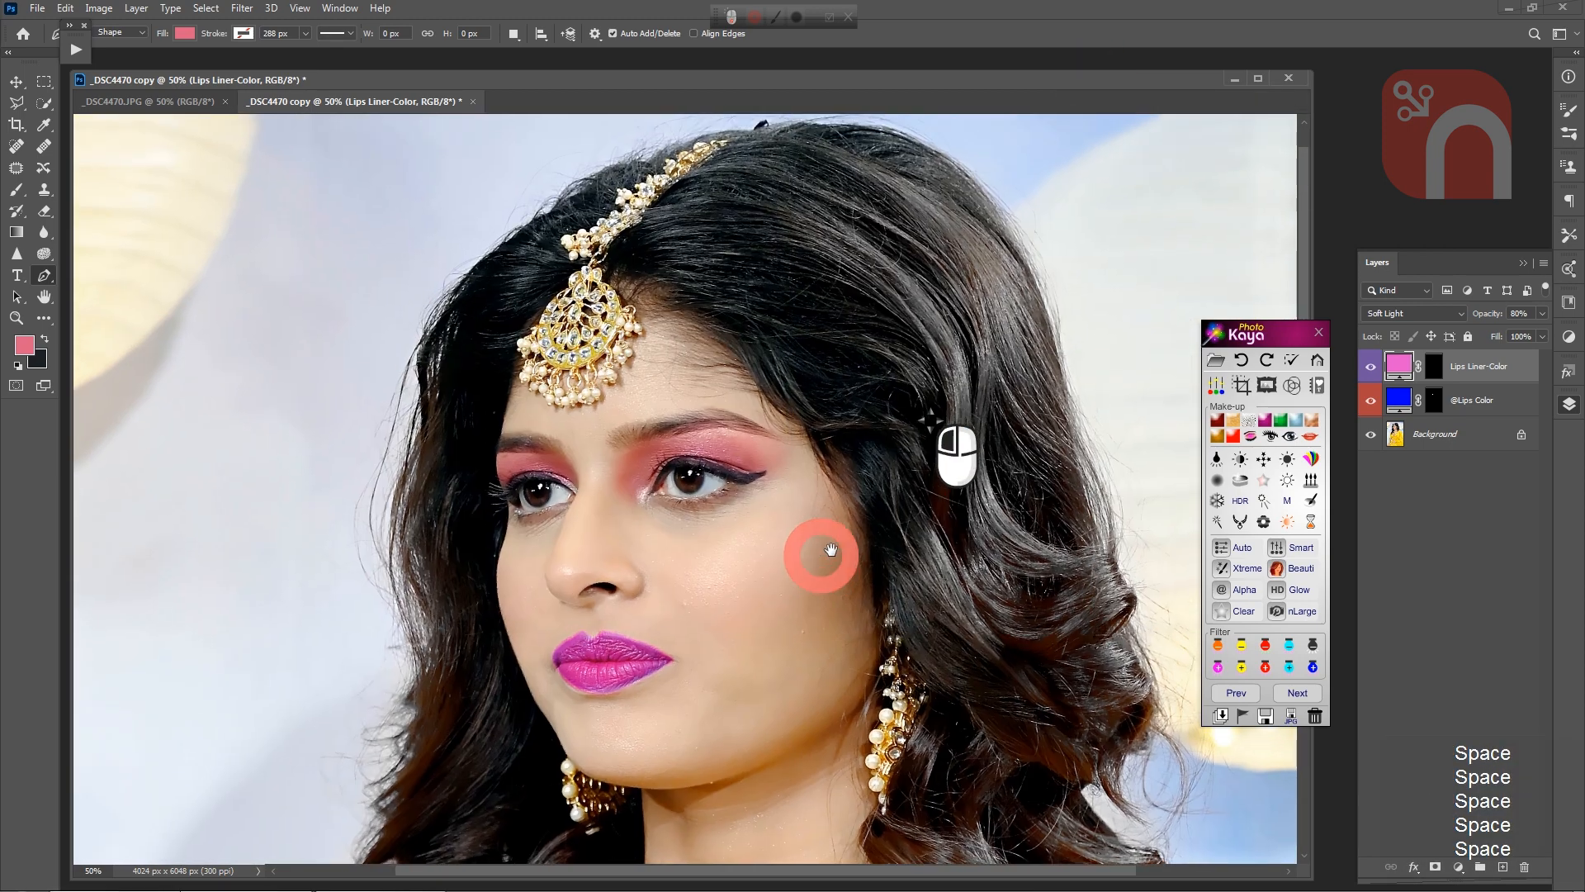
click(1371, 402)
click(1371, 401)
click(1371, 401)
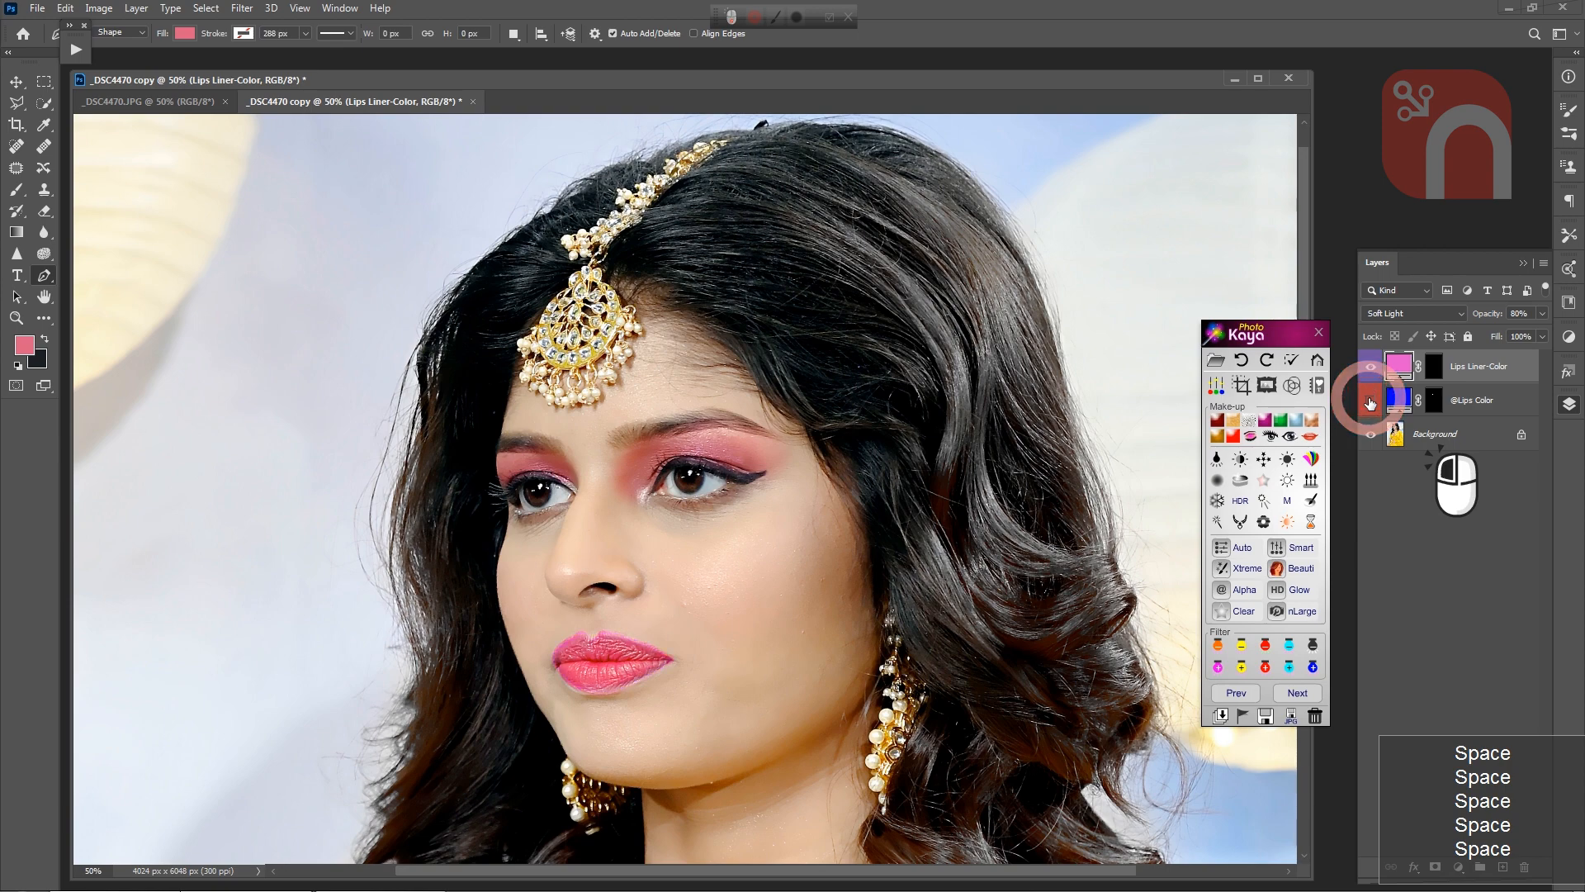
click(1370, 401)
click(1371, 401)
click(1371, 401)
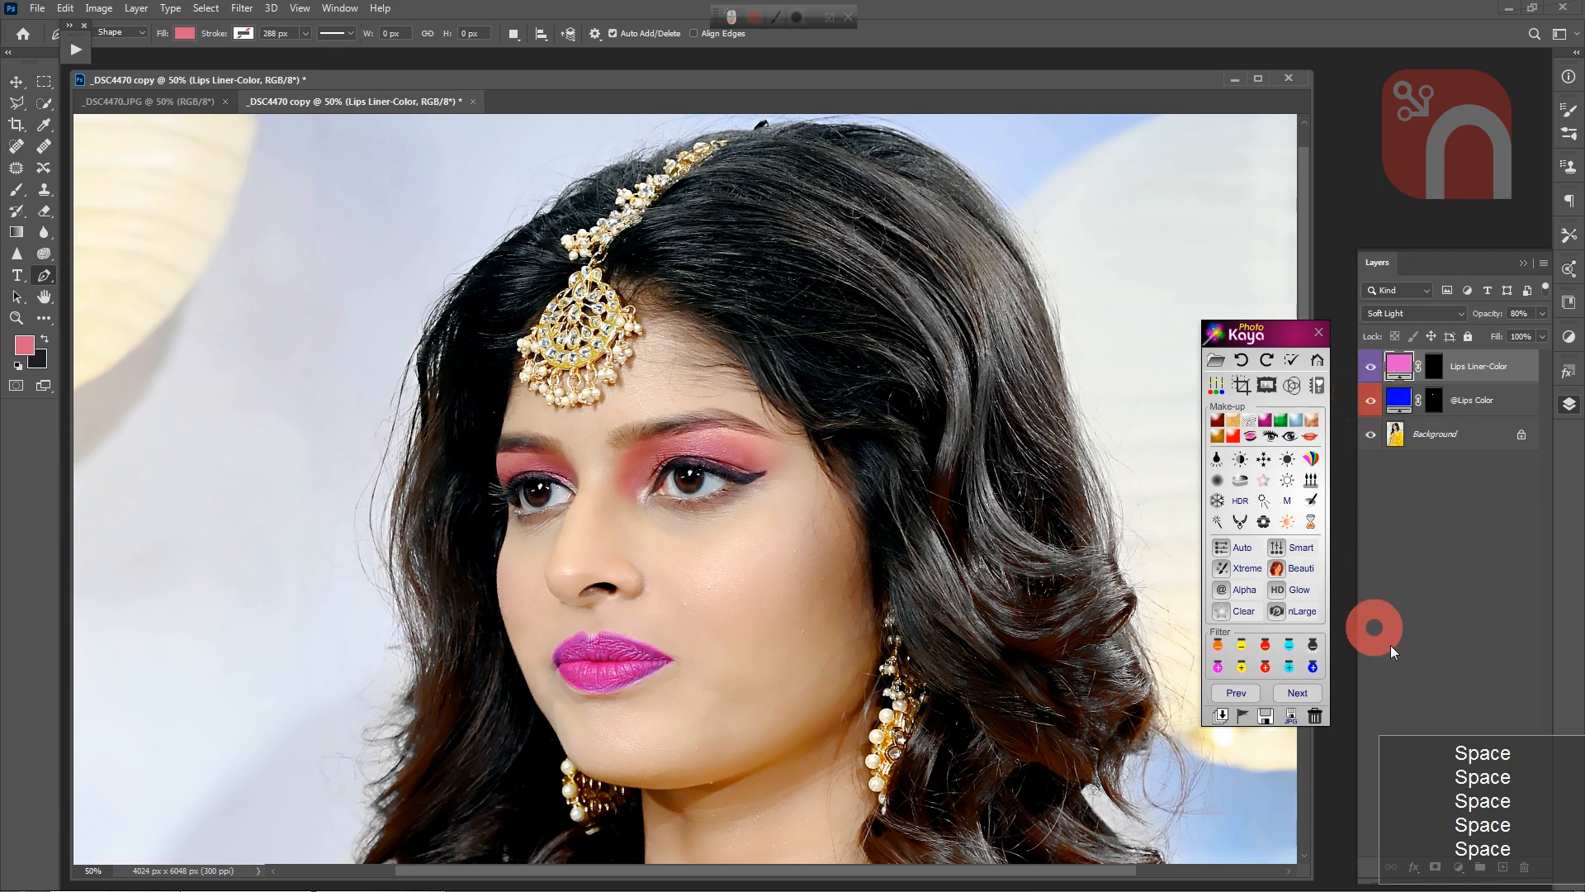
click(1243, 719)
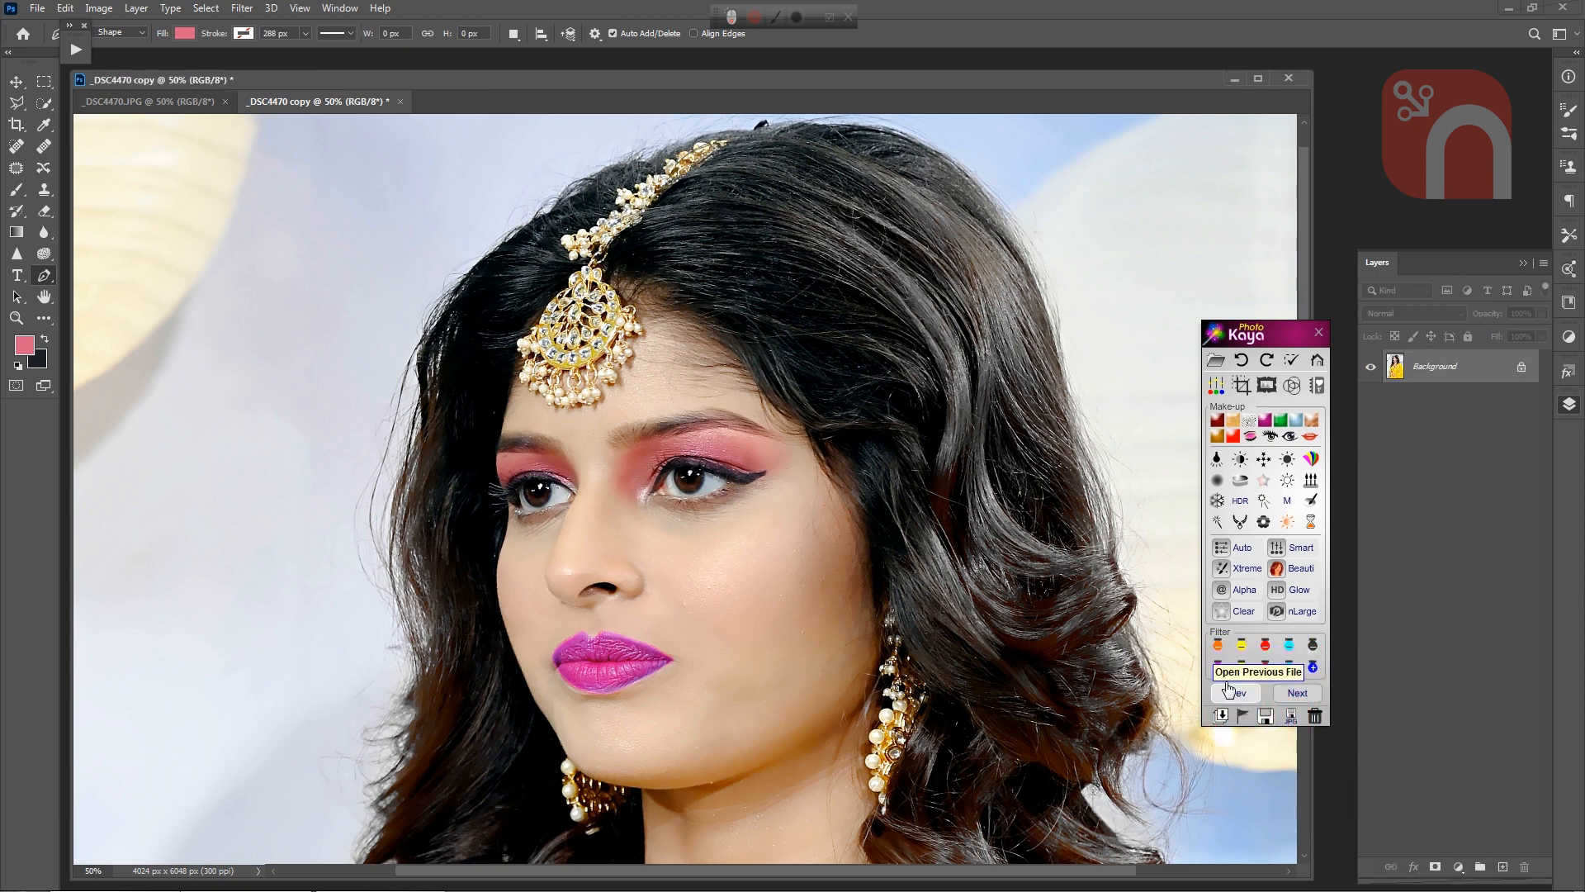
click(1248, 486)
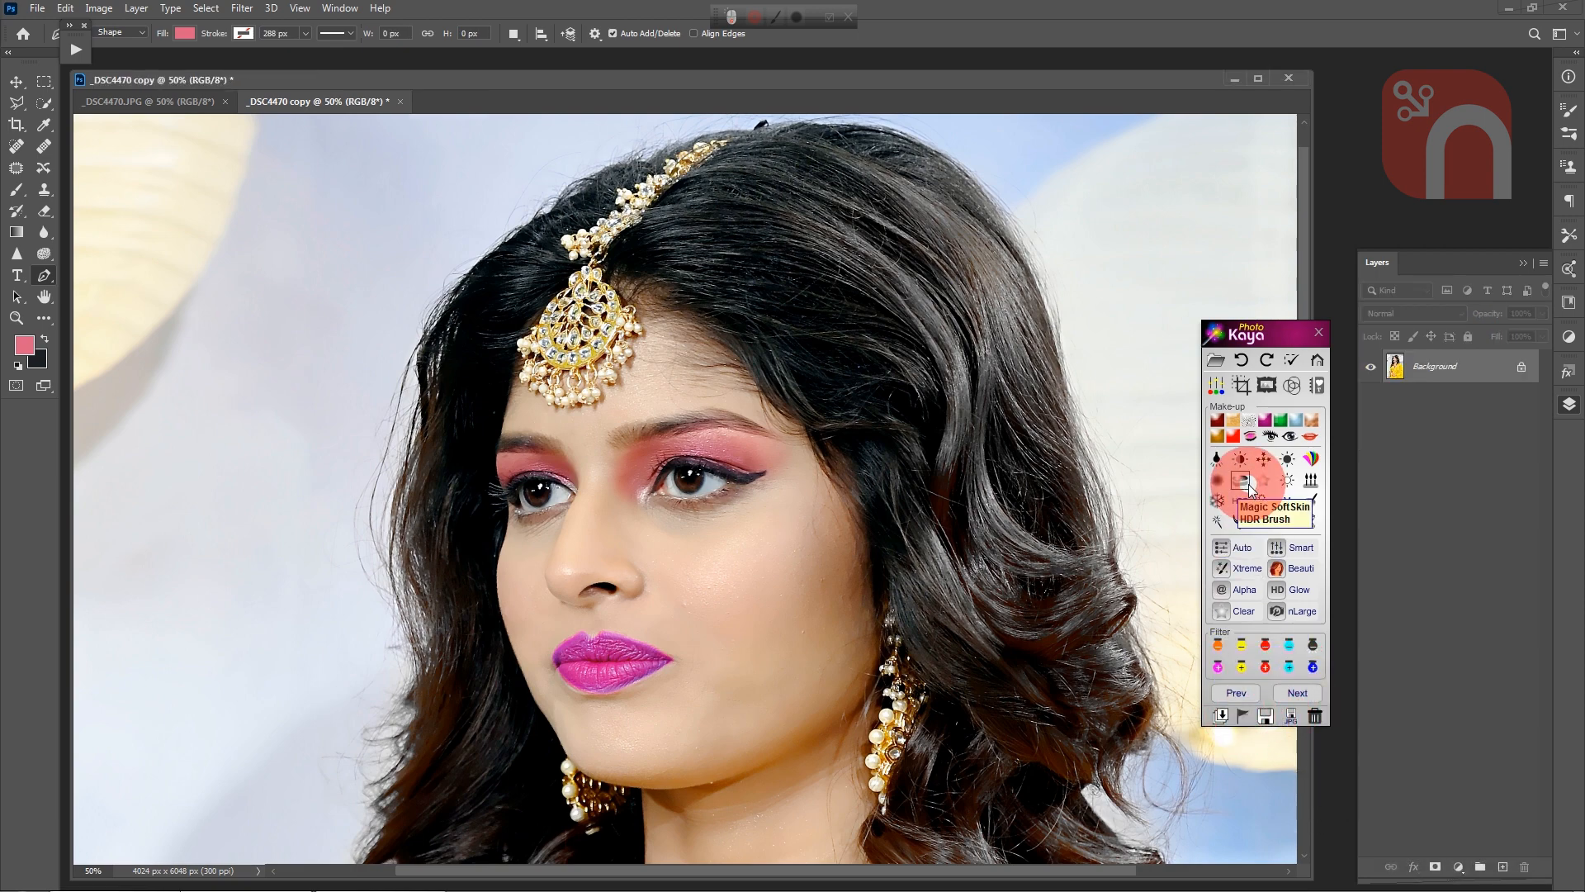
click(1272, 435)
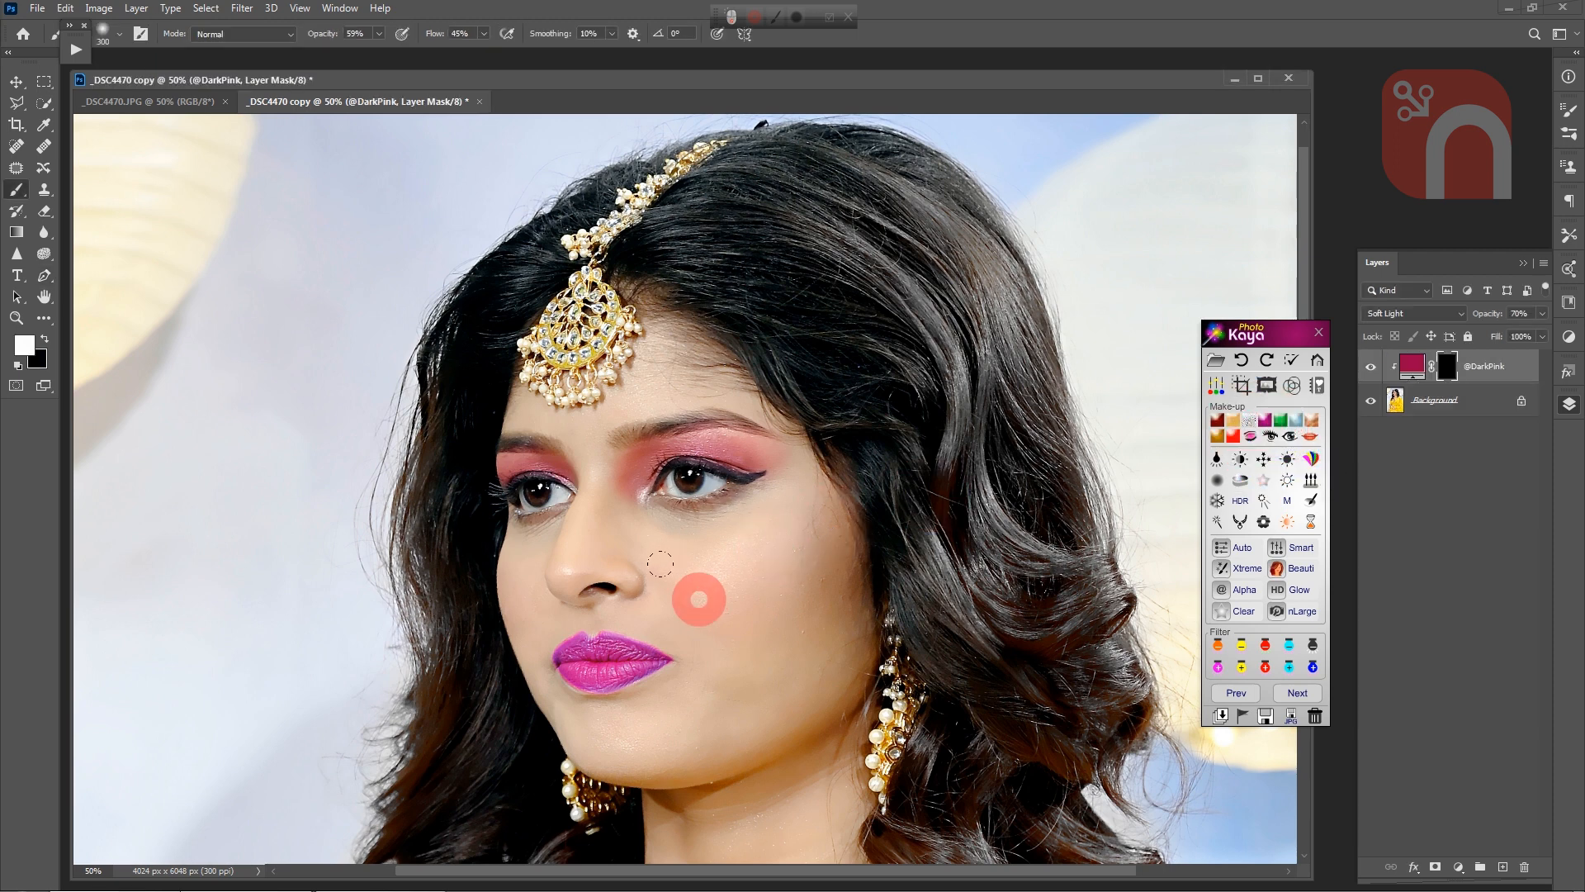
mouse_move(661, 564)
mouse_down()
mouse_move(741, 529)
mouse_move(661, 571)
mouse_move(726, 567)
mouse_move(772, 591)
mouse_up()
mouse_move(507, 589)
mouse_down()
mouse_move(520, 637)
mouse_move(505, 608)
mouse_up()
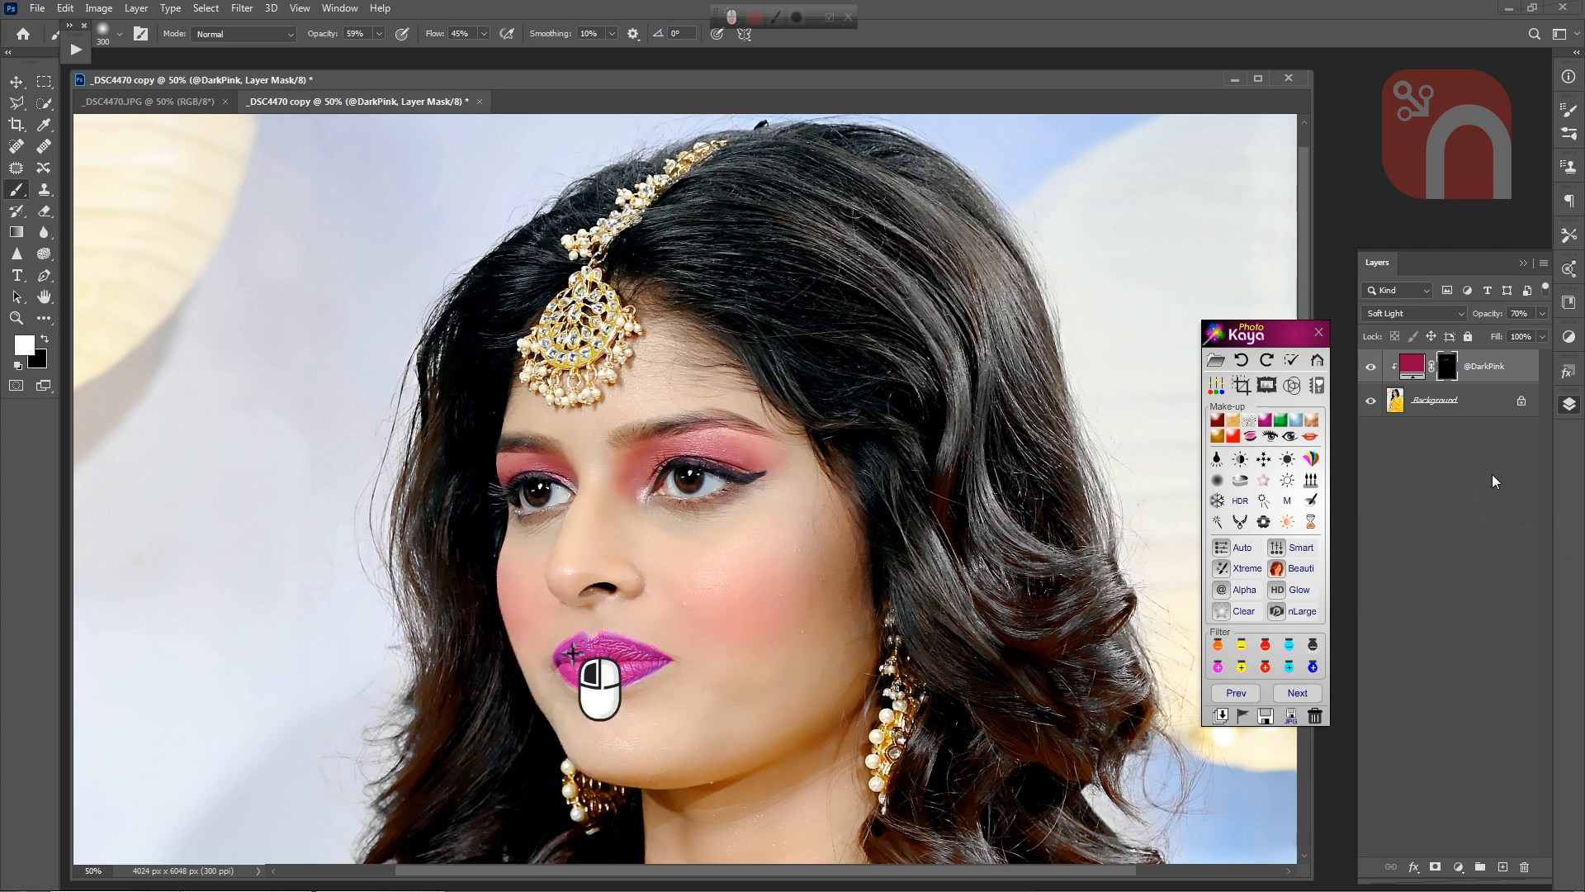
click(1370, 369)
click(1370, 368)
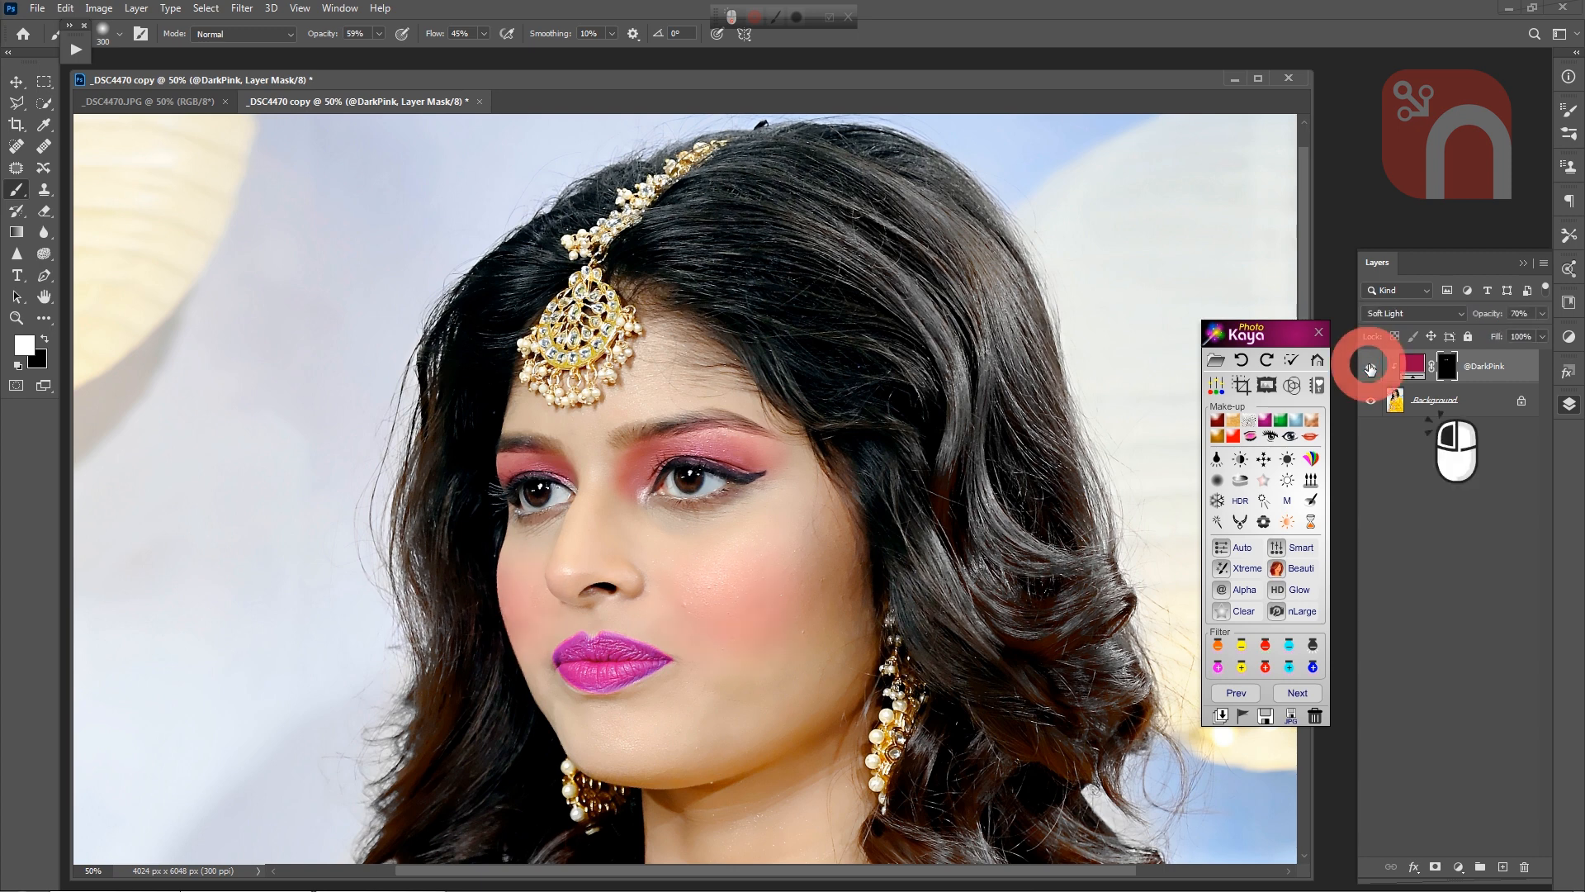
click(1371, 369)
click(1370, 368)
click(1370, 368)
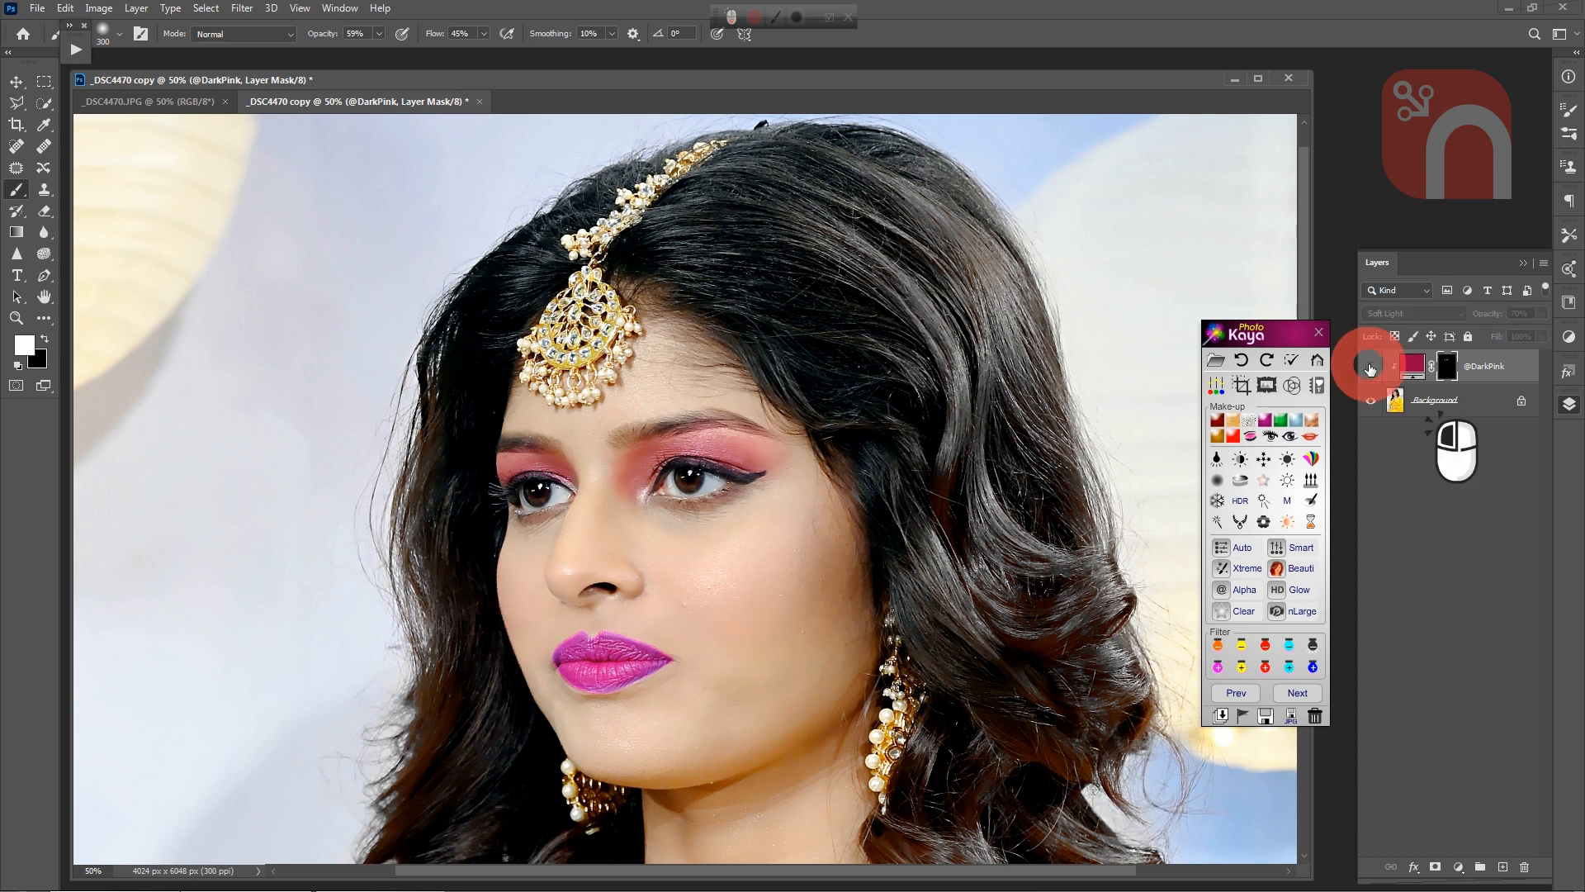
click(1370, 368)
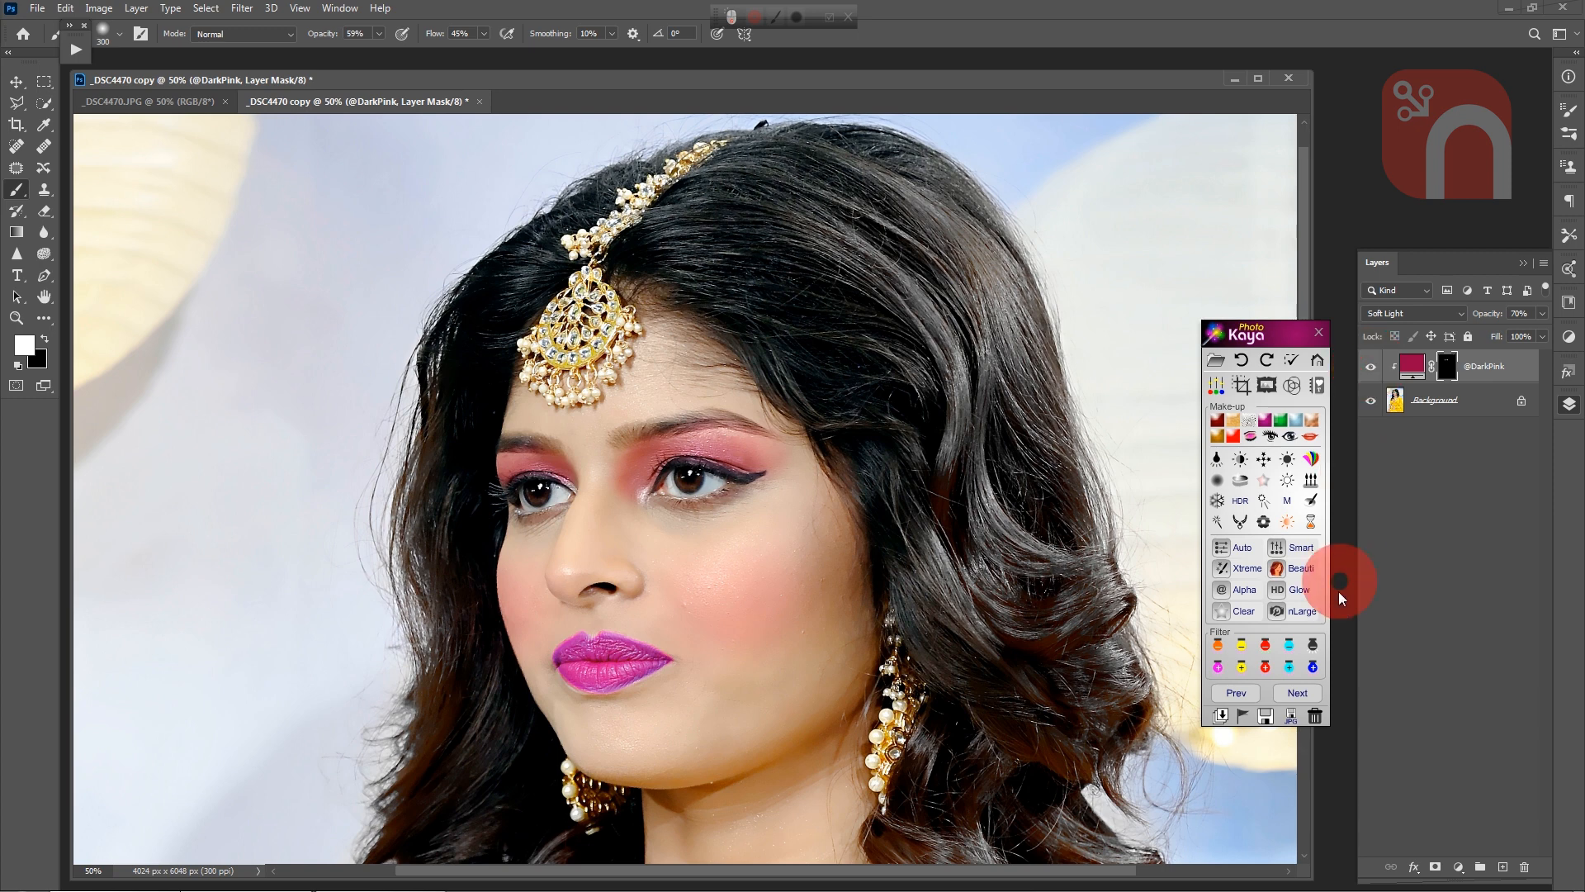
click(1242, 718)
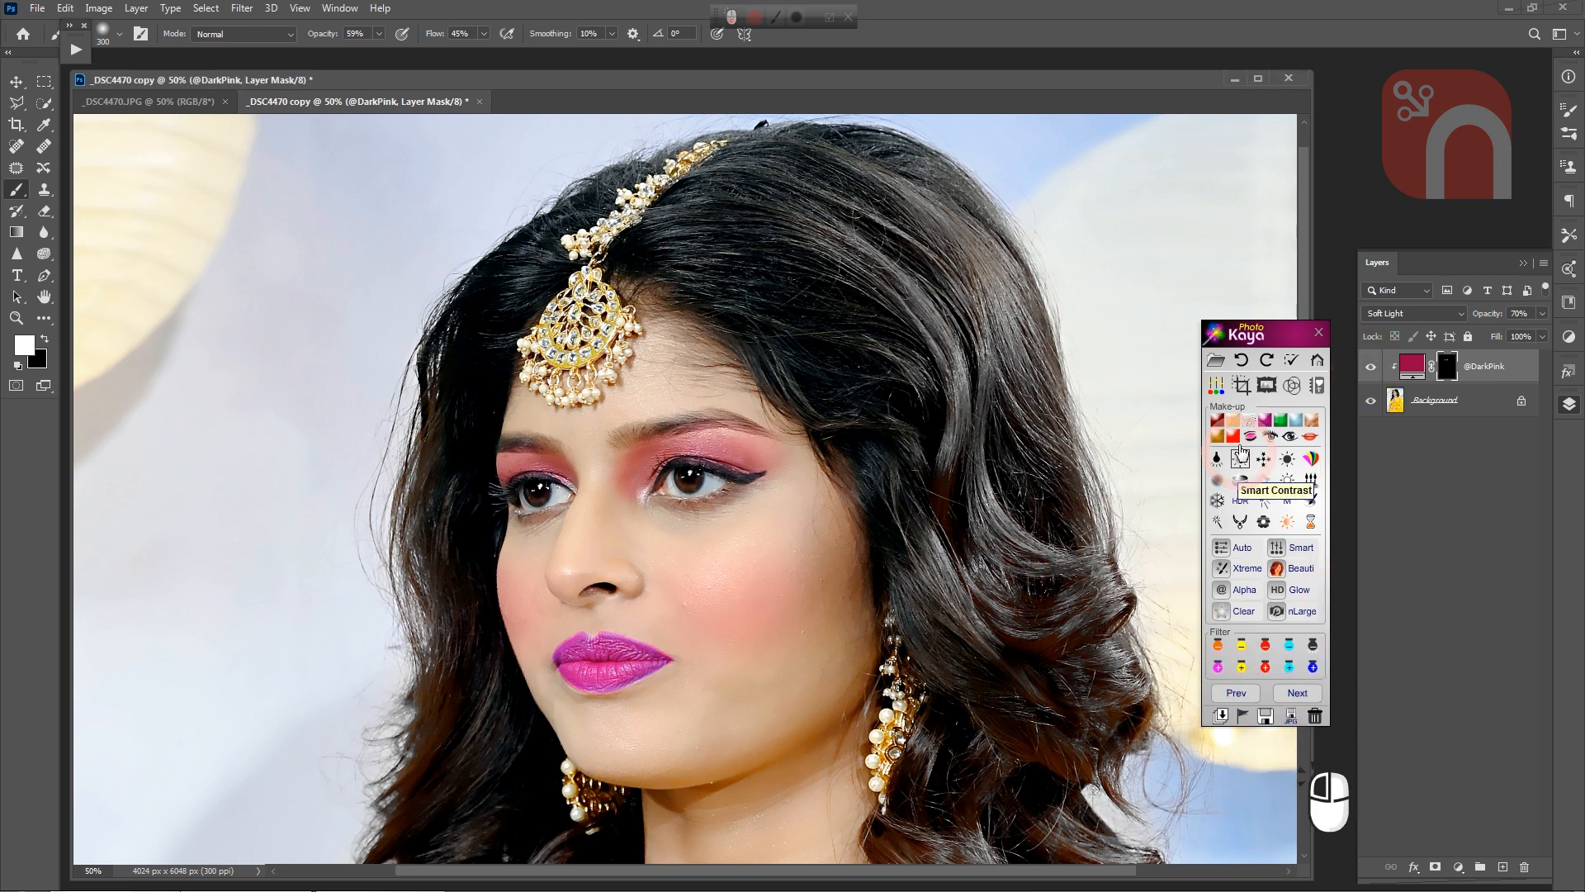
click(1233, 436)
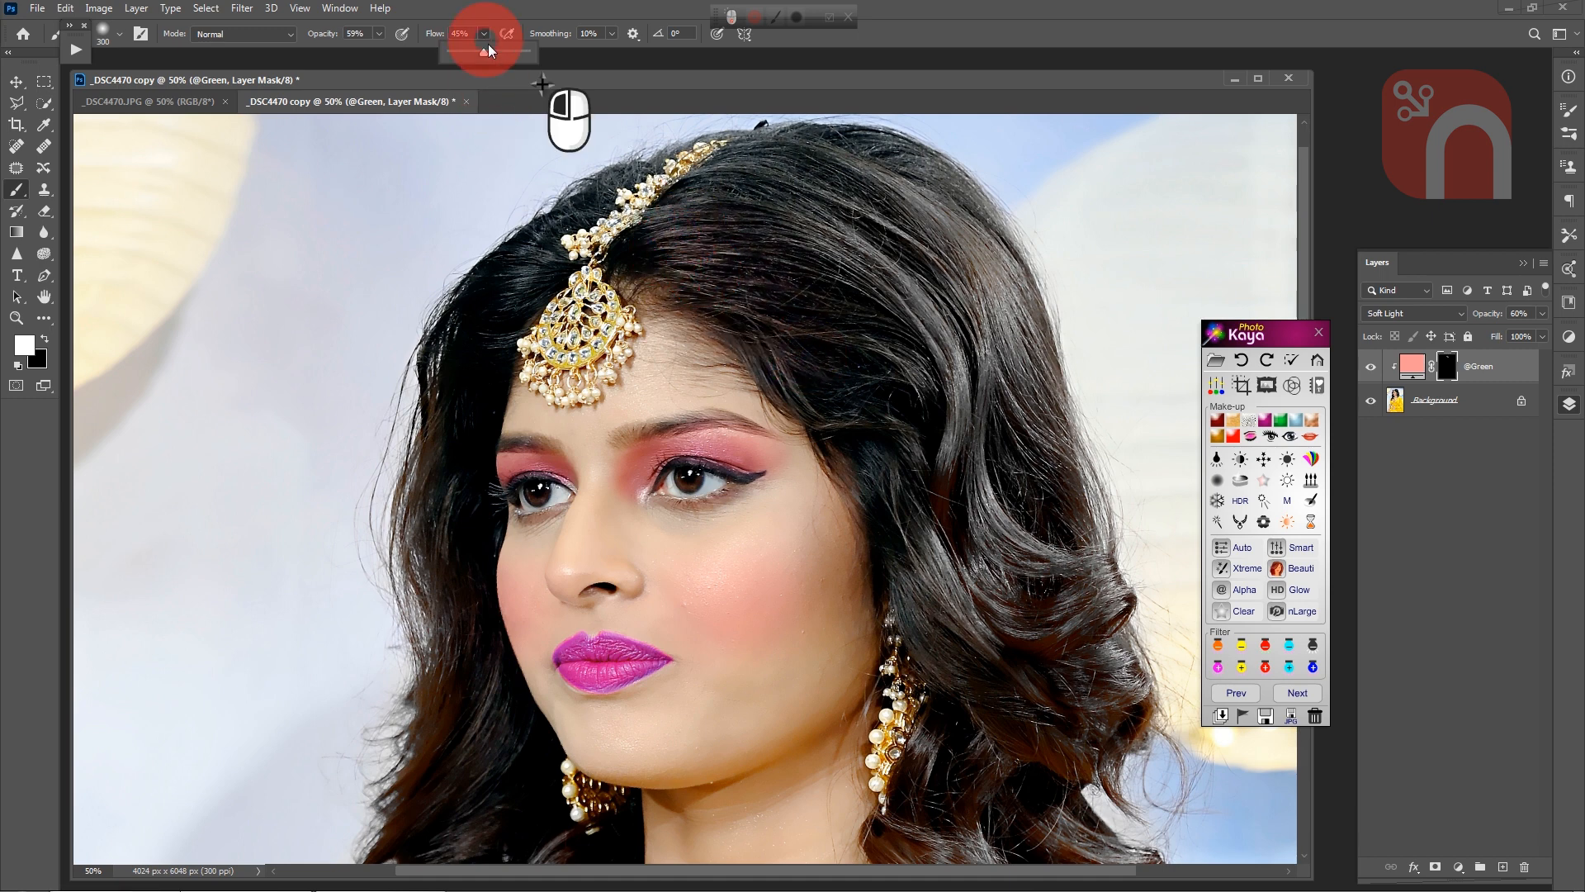
drag(483, 34, 547, 99)
drag(719, 307, 718, 196)
mouse_move(918, 197)
mouse_down()
mouse_move(852, 286)
mouse_move(662, 256)
mouse_move(731, 201)
mouse_up()
mouse_move(783, 251)
mouse_down()
mouse_move(899, 173)
mouse_move(952, 212)
mouse_move(765, 328)
mouse_move(925, 458)
mouse_move(991, 443)
mouse_move(859, 431)
mouse_move(927, 602)
mouse_move(1084, 581)
mouse_move(968, 538)
mouse_move(1036, 629)
mouse_up()
key(space)
mouse_move(1101, 693)
mouse_down()
mouse_move(1023, 528)
mouse_move(1083, 472)
mouse_up()
mouse_move(968, 474)
mouse_down()
mouse_move(930, 541)
mouse_move(921, 521)
mouse_move(925, 633)
mouse_move(1000, 501)
mouse_move(1096, 398)
mouse_move(1020, 612)
mouse_move(1157, 645)
mouse_move(1139, 667)
mouse_move(1011, 667)
mouse_move(989, 822)
mouse_up()
drag(1009, 685, 1060, 624)
drag(951, 300, 1102, 565)
mouse_move(868, 239)
mouse_down()
mouse_move(848, 269)
mouse_move(696, 272)
mouse_move(732, 295)
mouse_move(574, 426)
mouse_move(539, 661)
mouse_move(571, 662)
mouse_move(577, 518)
mouse_move(648, 210)
mouse_up()
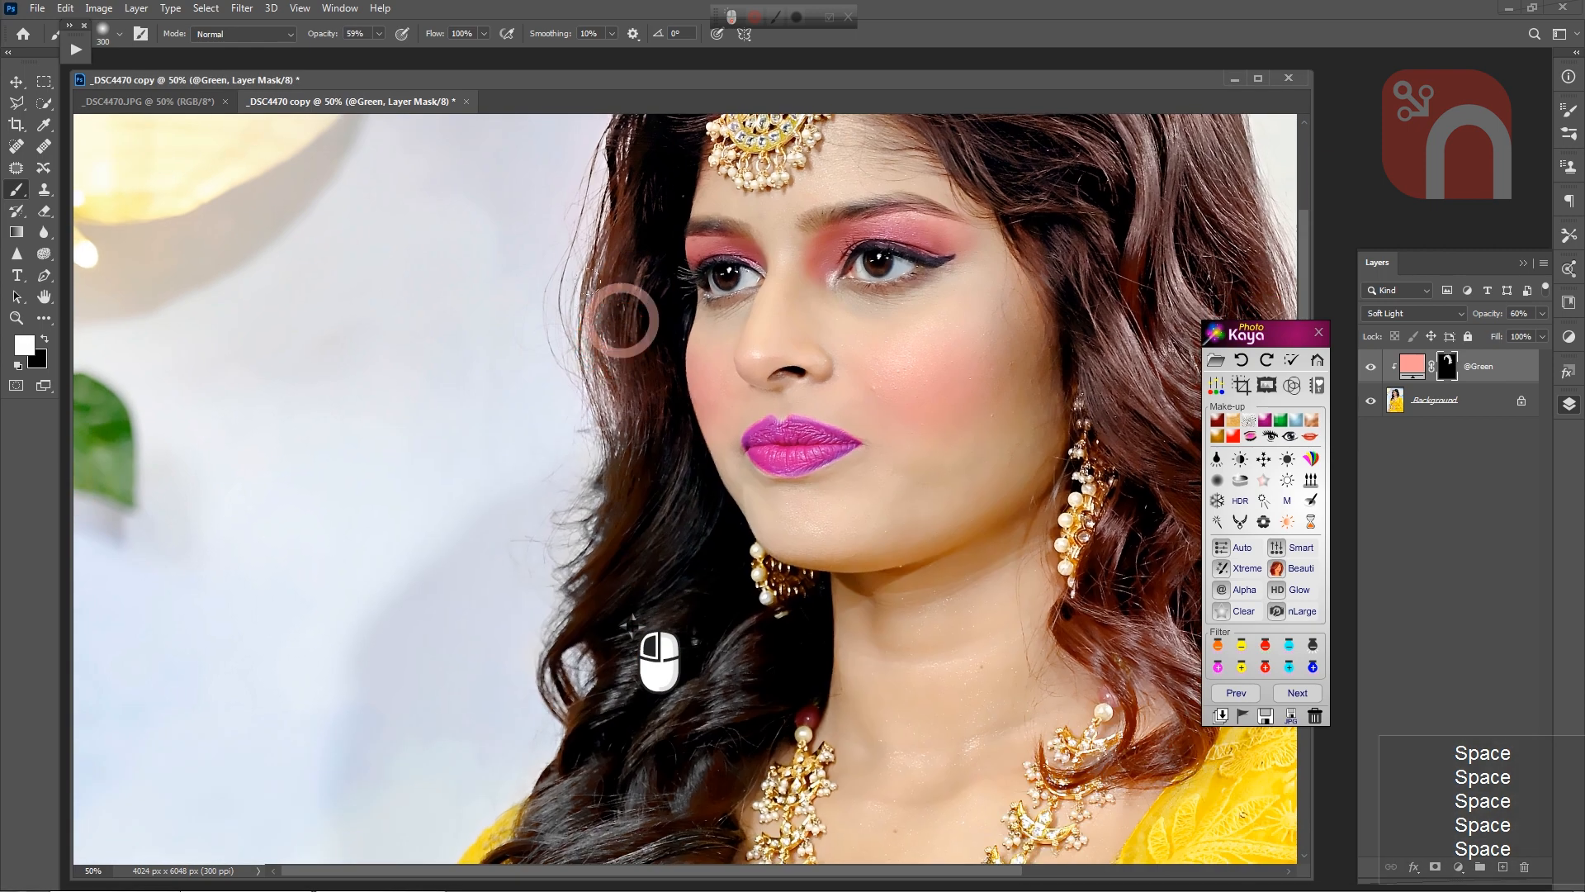
Step: Brush the salmon hair colour over the remaining dark hair on the far side of the face, down to the curls at the chest
mouse_move(619, 319)
mouse_down()
mouse_move(662, 460)
mouse_move(626, 655)
mouse_move(666, 579)
mouse_move(634, 661)
mouse_up()
mouse_move(753, 779)
mouse_down()
mouse_move(729, 587)
mouse_move(759, 465)
mouse_up()
mouse_move(671, 373)
mouse_down()
mouse_move(525, 516)
mouse_move(578, 437)
mouse_up()
mouse_move(640, 483)
mouse_down()
mouse_move(629, 524)
mouse_move(538, 530)
mouse_move(556, 683)
mouse_move(490, 690)
mouse_move(470, 664)
mouse_move(548, 641)
mouse_up()
mouse_move(694, 349)
mouse_down()
mouse_move(623, 358)
mouse_move(714, 543)
mouse_move(419, 788)
mouse_move(513, 854)
mouse_up()
key(space)
drag(700, 380, 527, 636)
drag(809, 504, 611, 767)
click(831, 637)
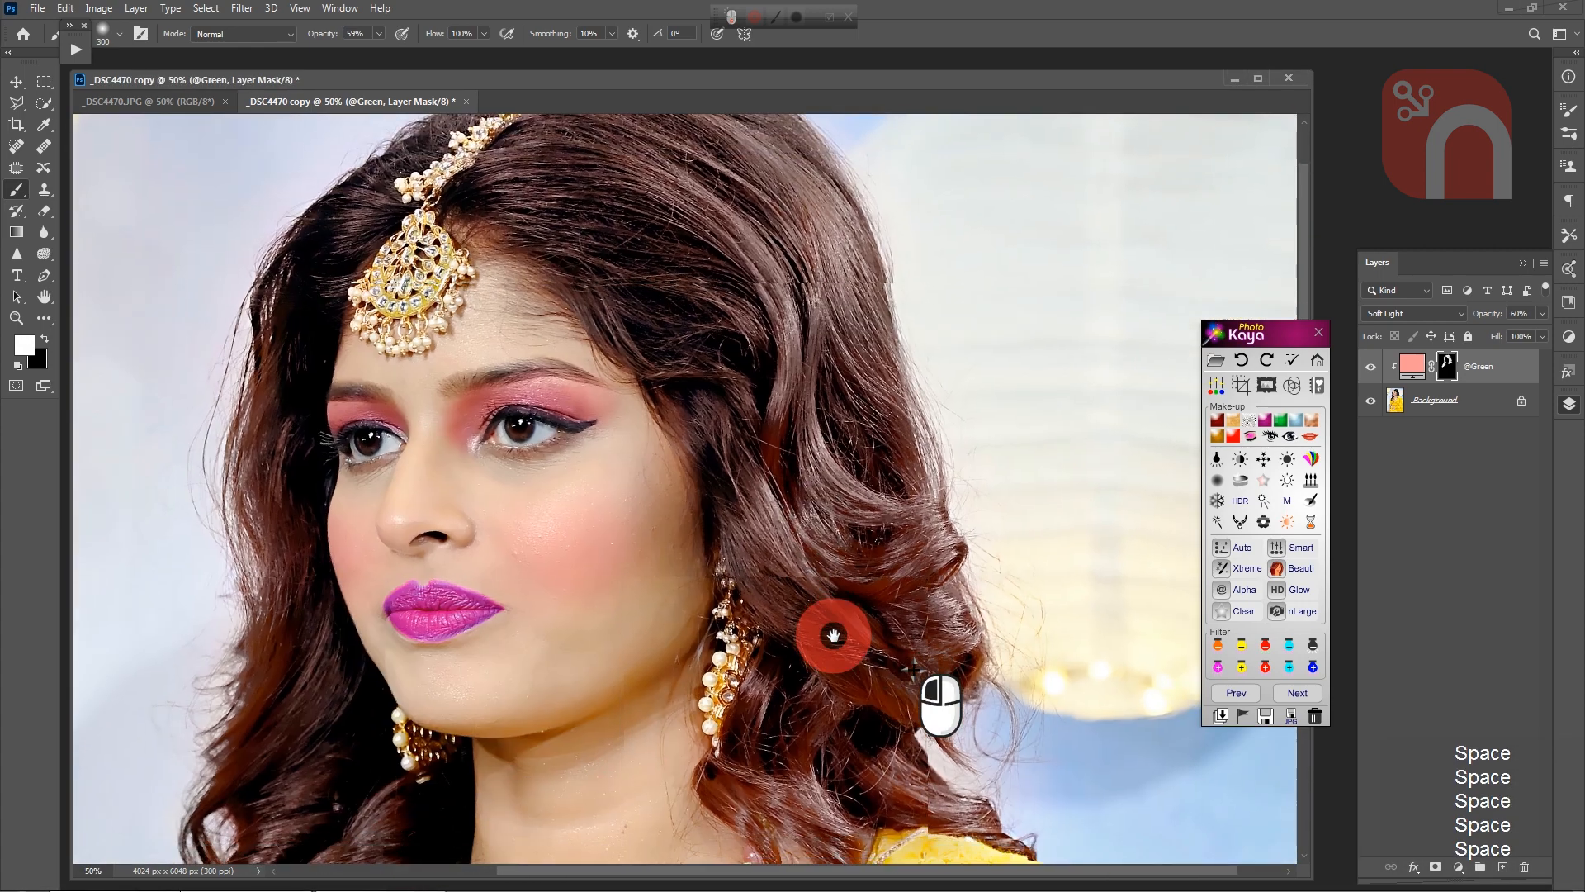
Step: Flatten the image with the coloured hair and check the whole portrait at 33.3%
click(1244, 718)
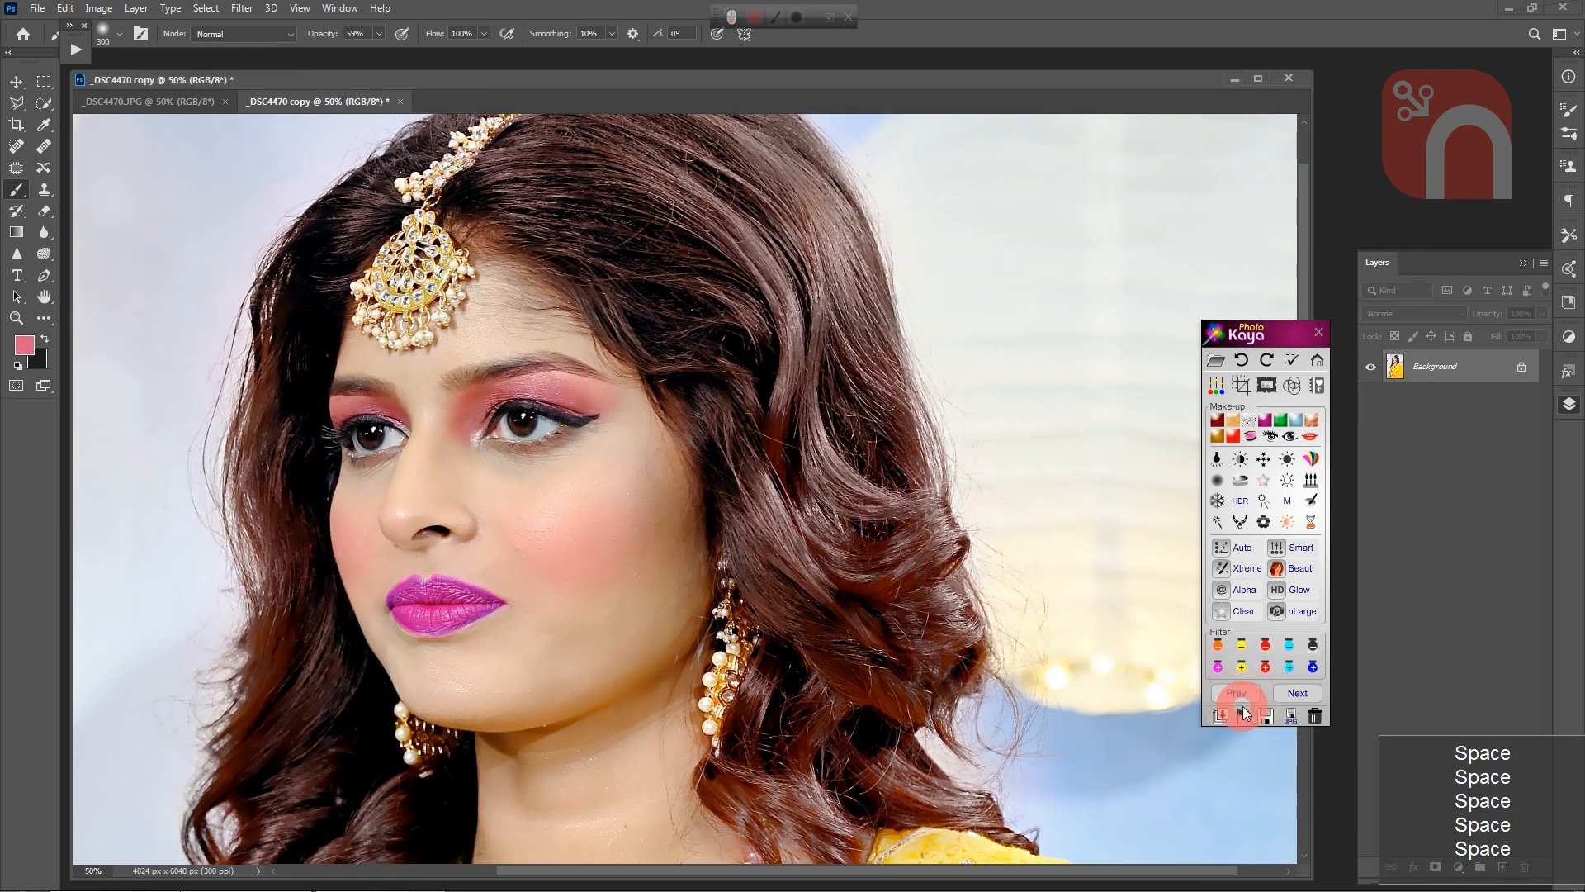
key(ctrl+minus)
click(608, 612)
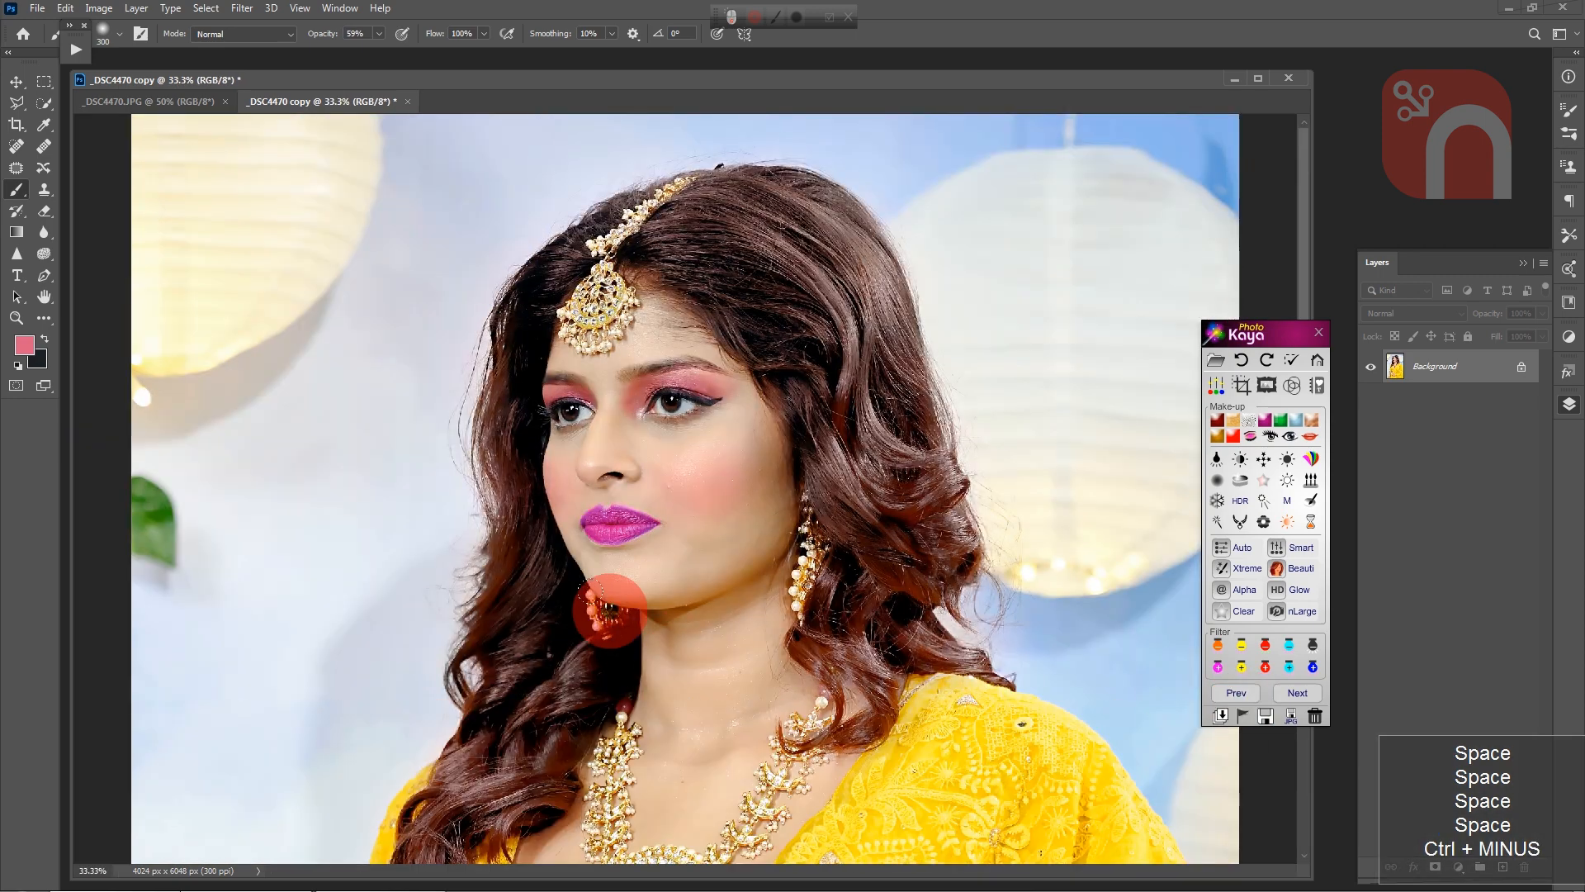
key(space)
drag(608, 611, 881, 588)
click(880, 590)
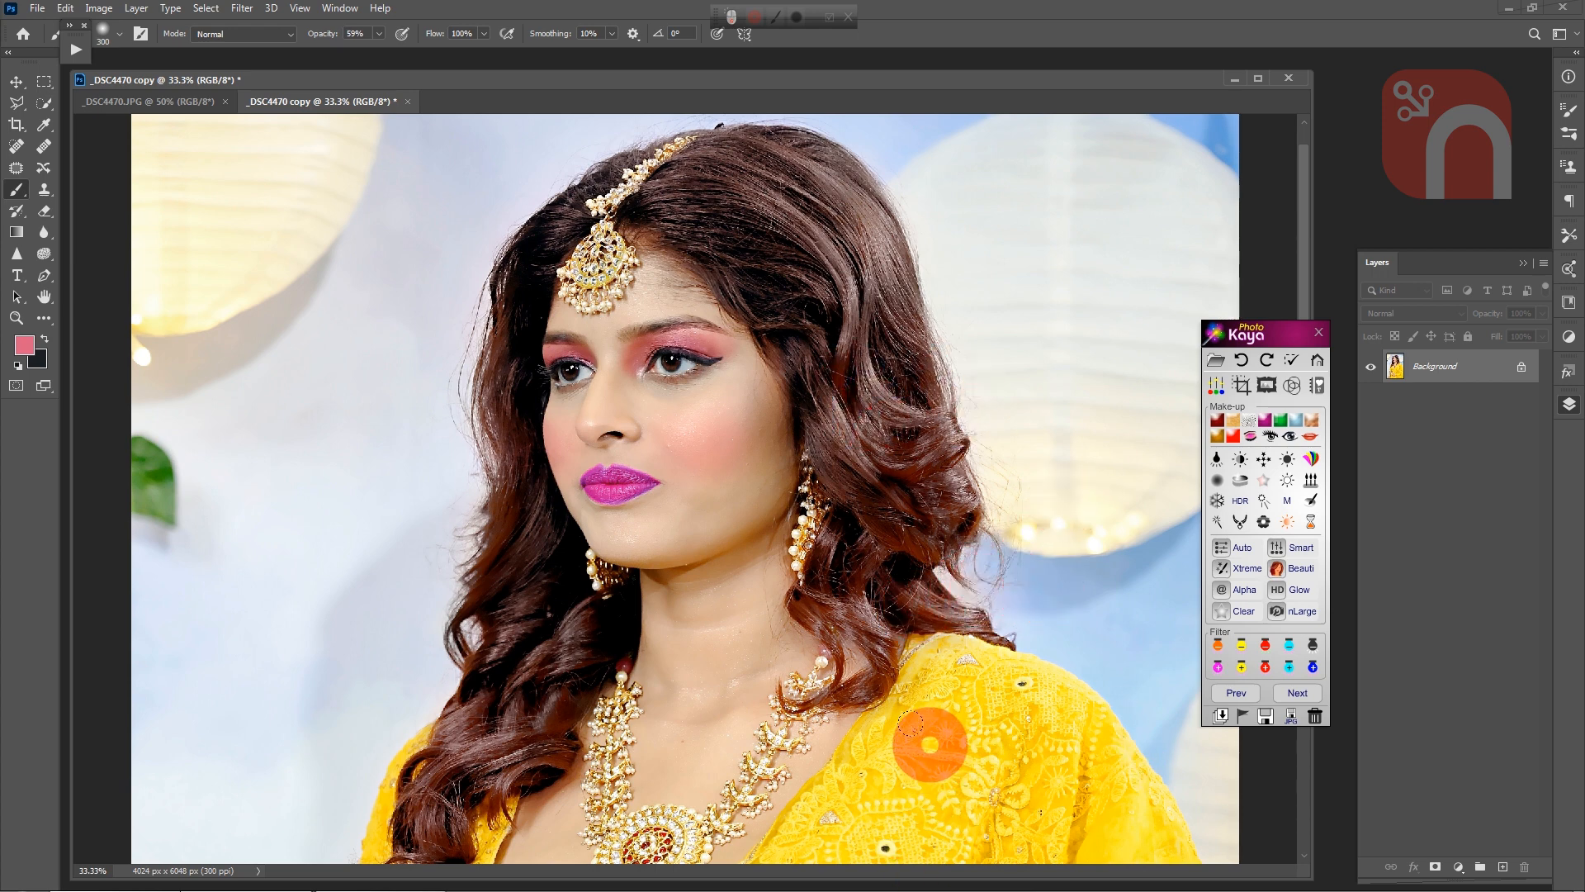
Step: Undock the edited copy and the original photo into floating windows, and show the original at 25%
drag(329, 100, 757, 119)
click(610, 85)
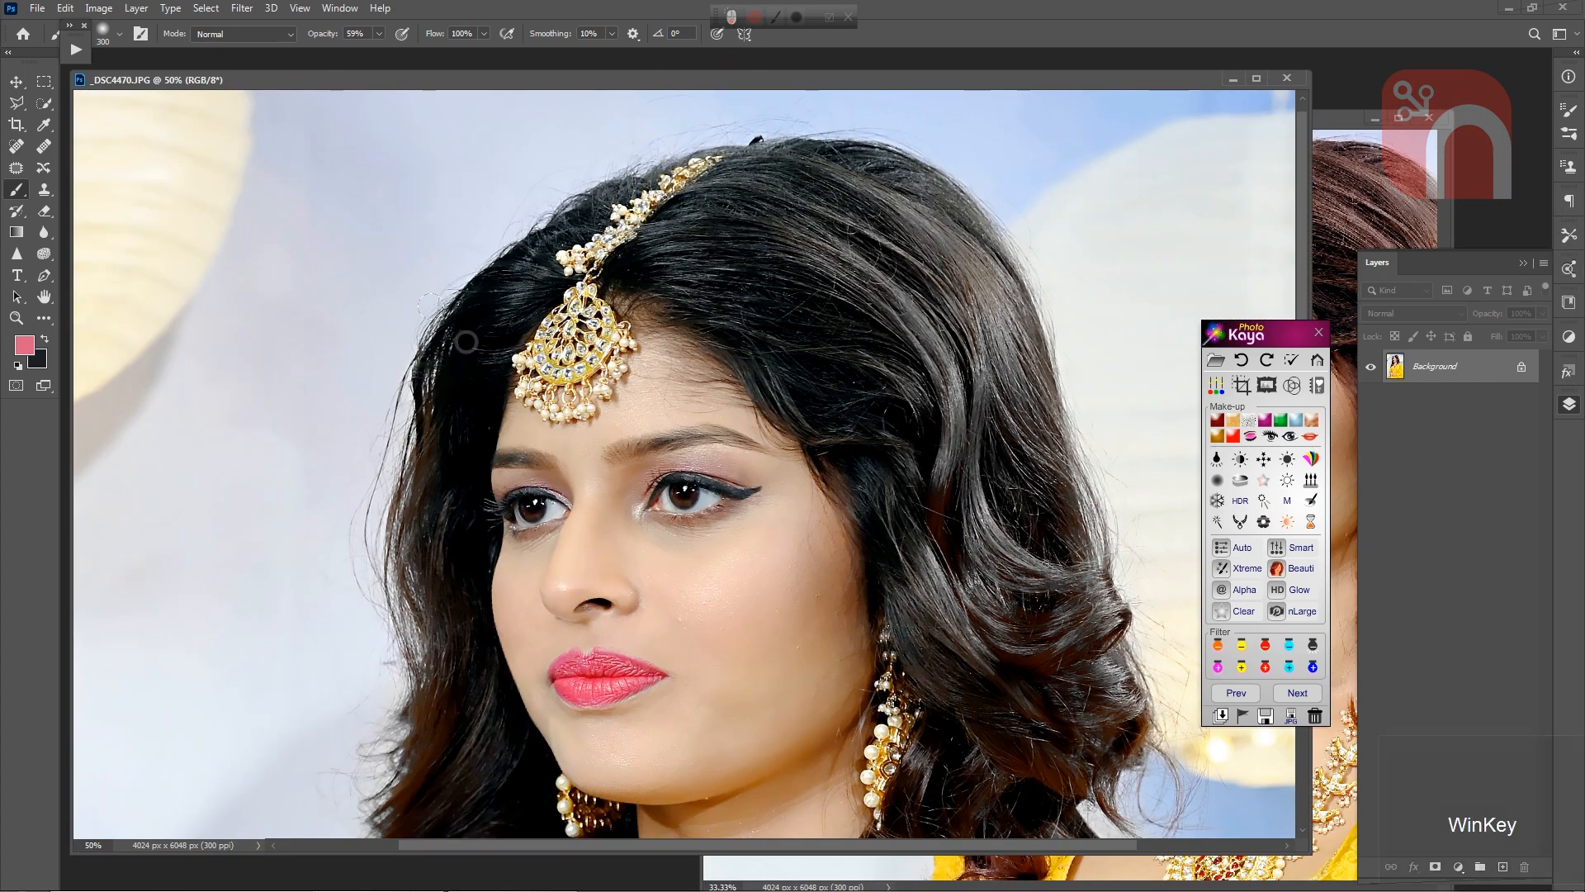
key(super+minus)
key(super+minus)
key(super+minus)
key(ctrl+minus)
key(ctrl+minus)
key(ctrl+minus)
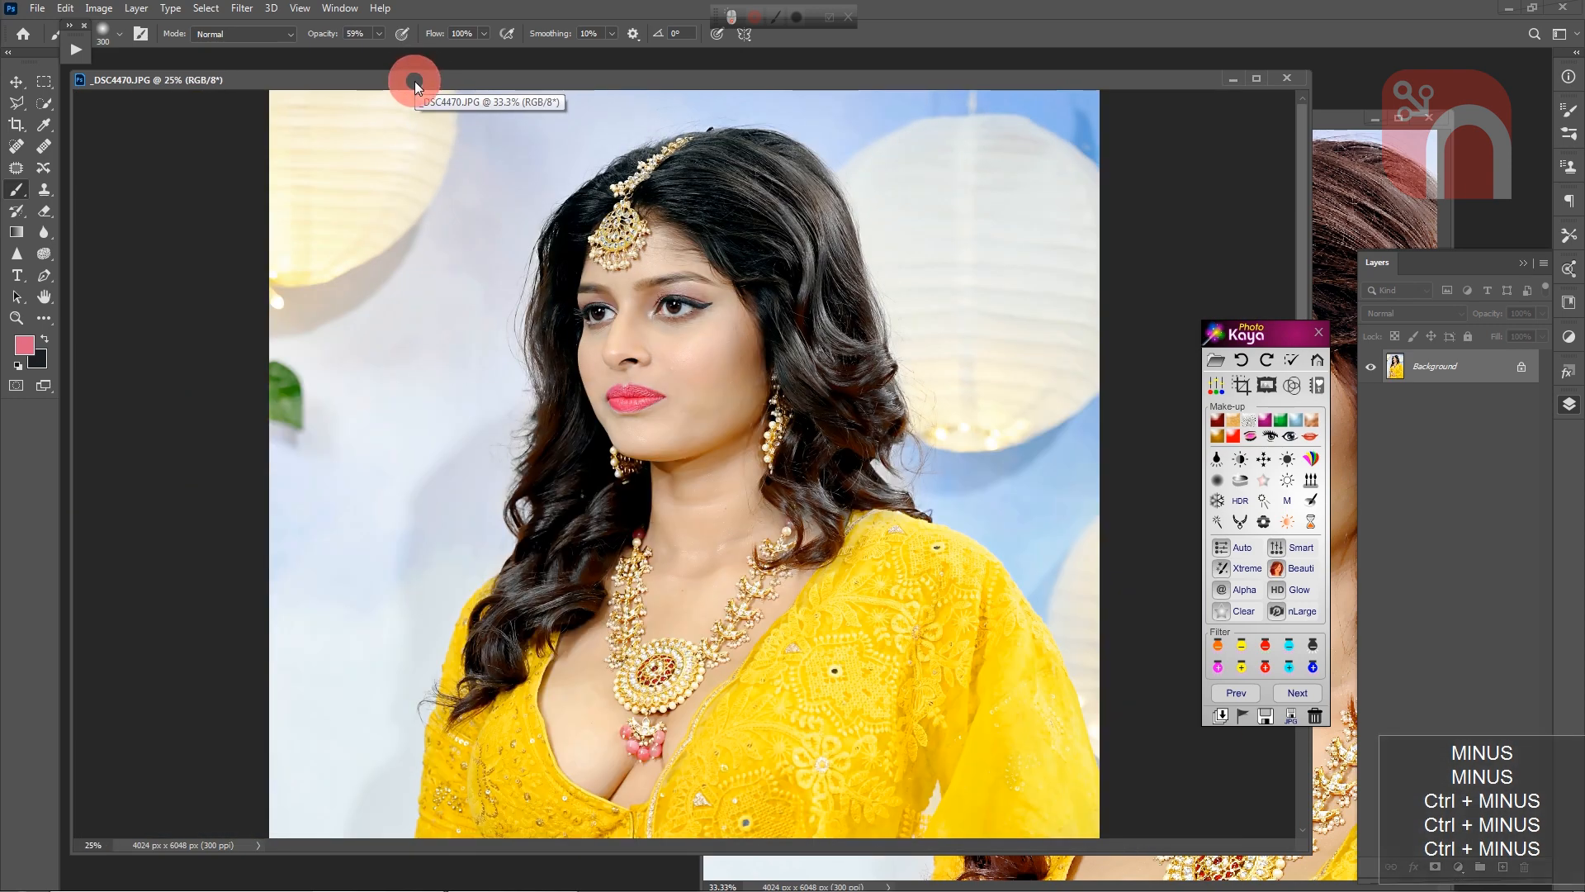
Step: Narrow the original's window, place the edited copy beside it at 25%, and move the PhotoKaya panel clear of the portrait
drag(1313, 860, 637, 880)
drag(972, 124, 880, 109)
key(ctrl+minus)
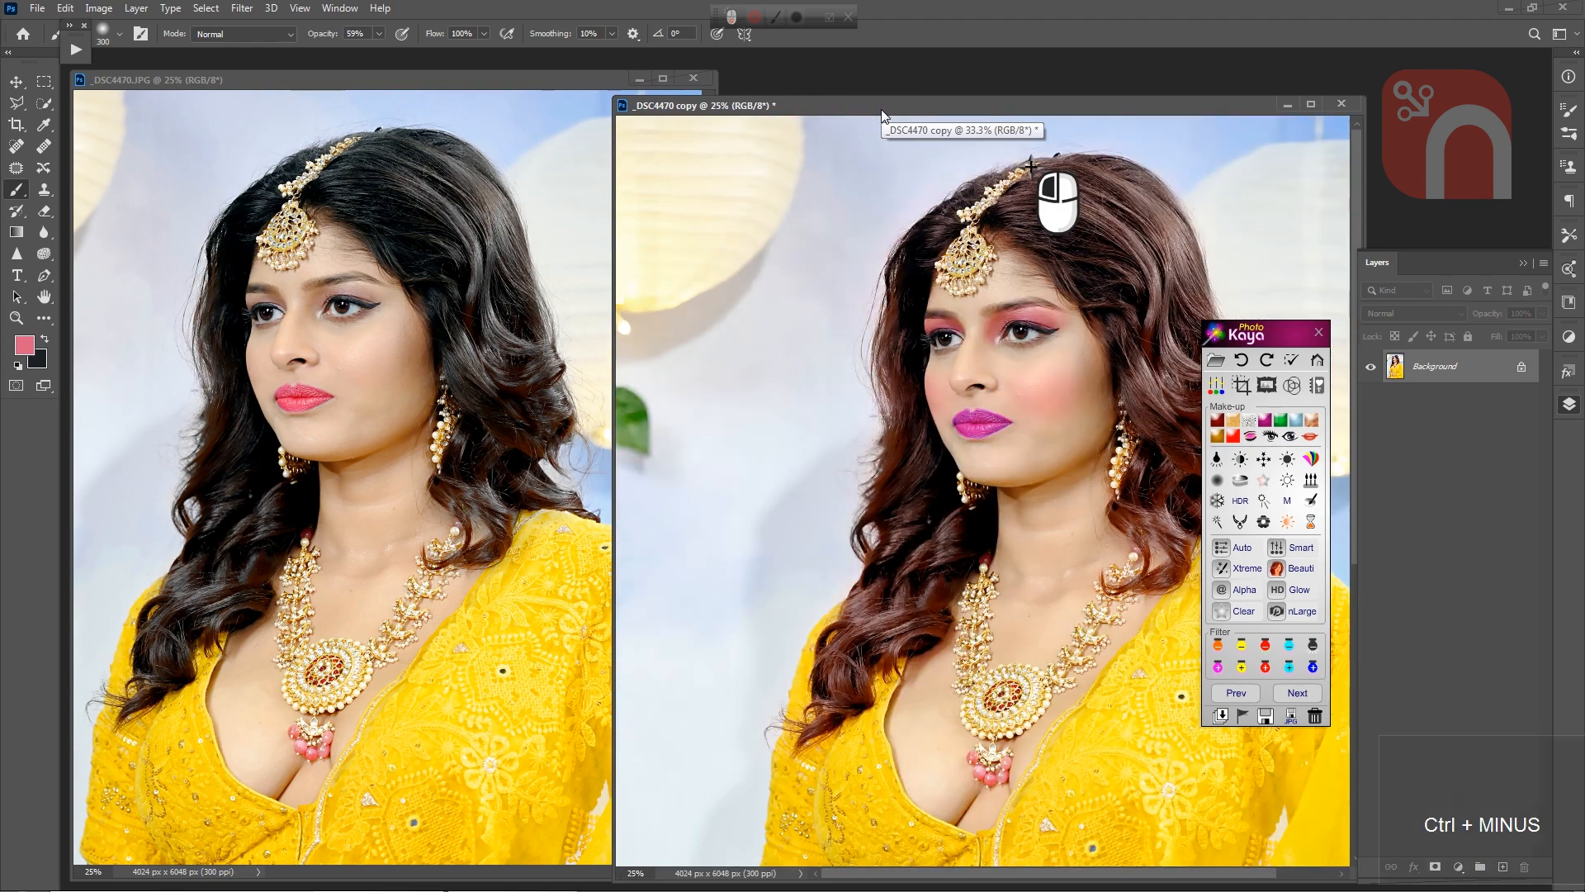
drag(1266, 335, 1444, 179)
drag(852, 123, 787, 88)
click(1064, 613)
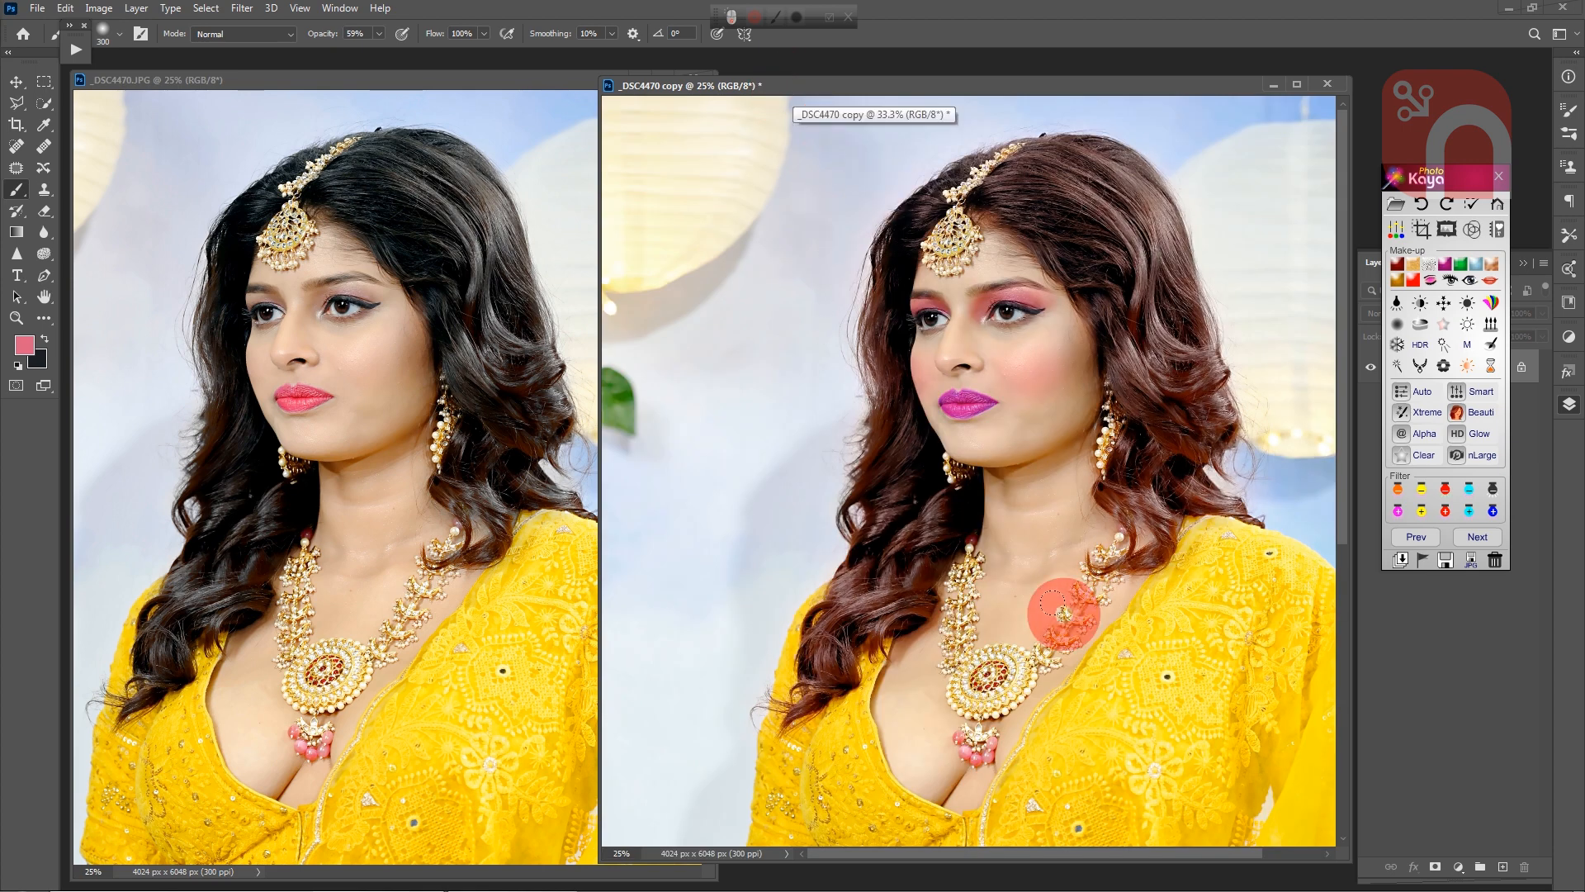